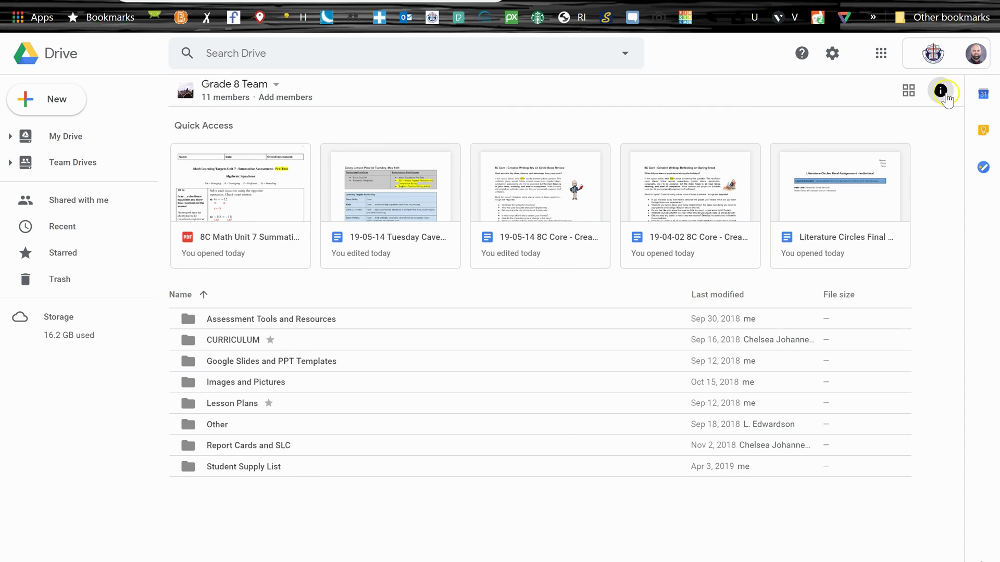
# - Show the information pane for the Grade 8 Team drive and switch it to the activity history
pyautogui.click(941, 91)
pyautogui.click(801, 171)
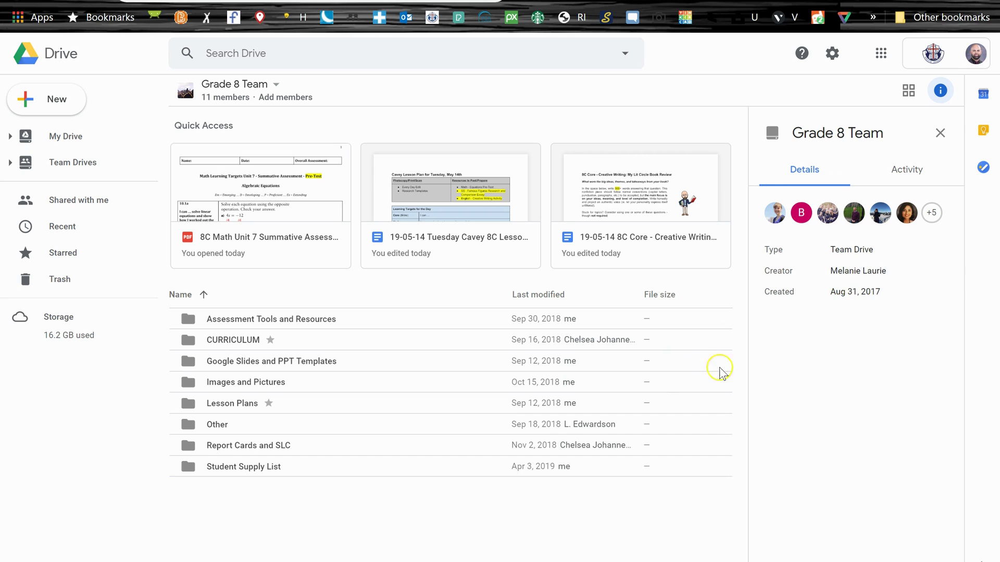
pyautogui.click(907, 169)
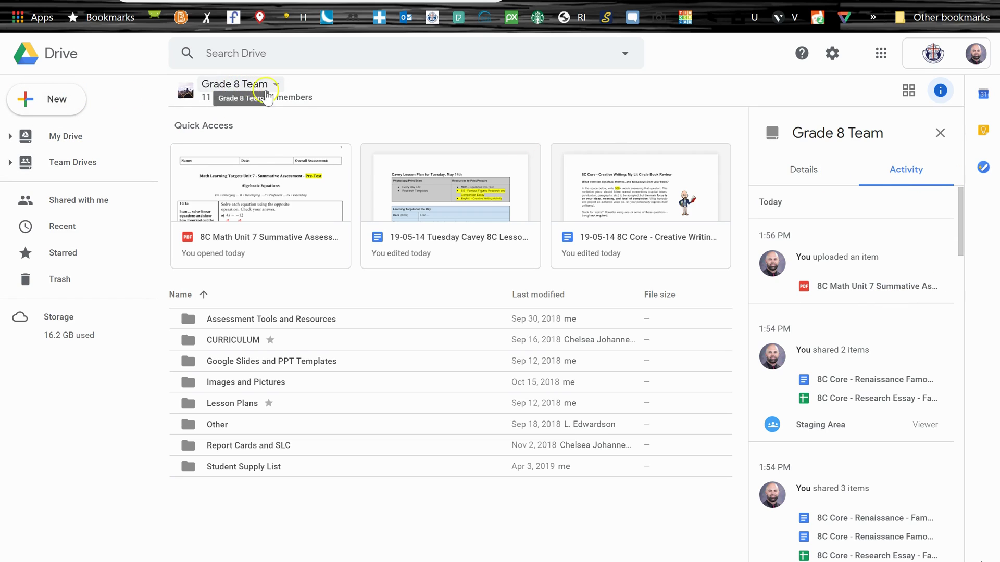
# - Open the Middle School drive from the list of Team Drives
pyautogui.click(58, 171)
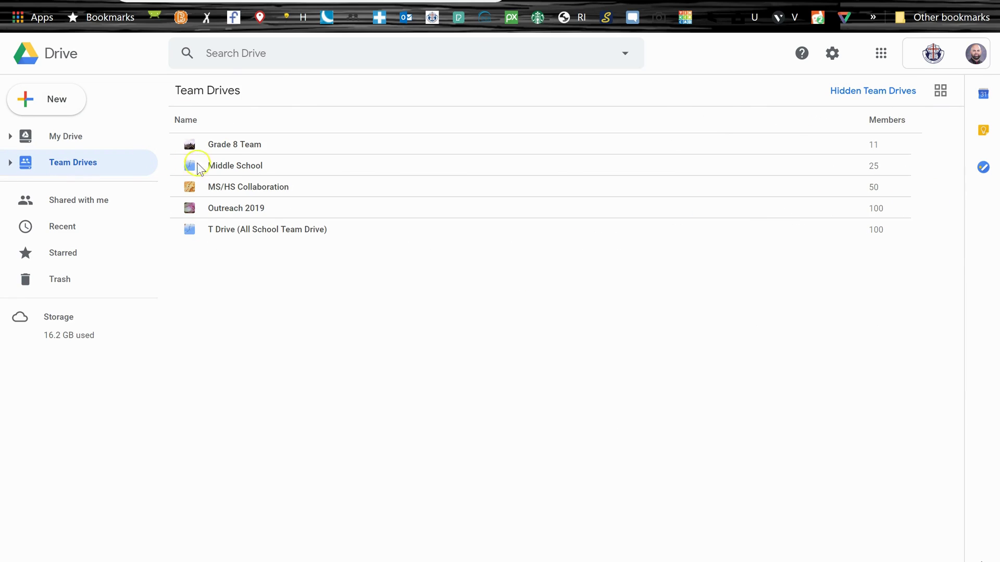
pyautogui.click(235, 167)
pyautogui.doubleClick(235, 167)
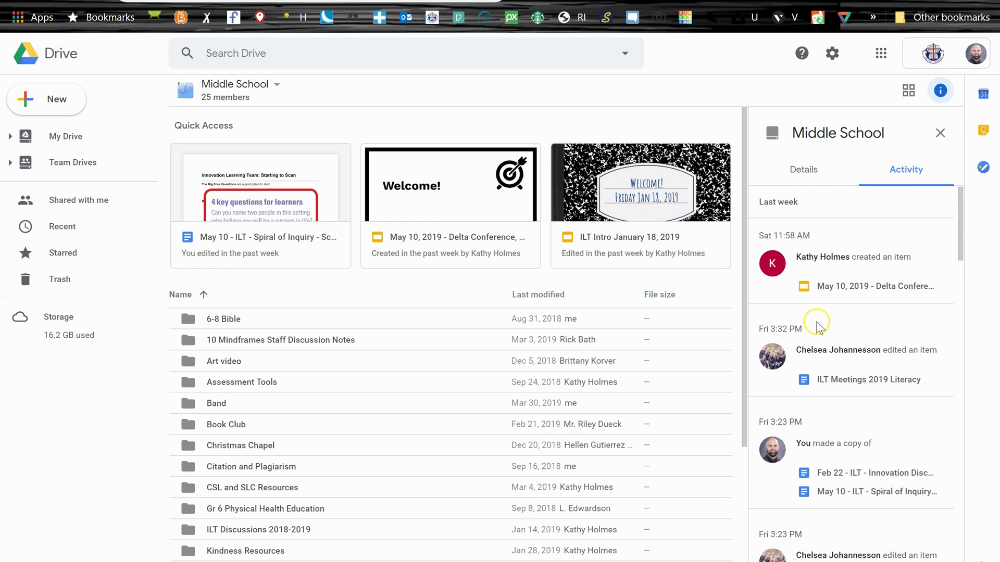
# - Examine the Middle School drive's activity history from last week back to early April, checking who changed which items
pyautogui.click(880, 287)
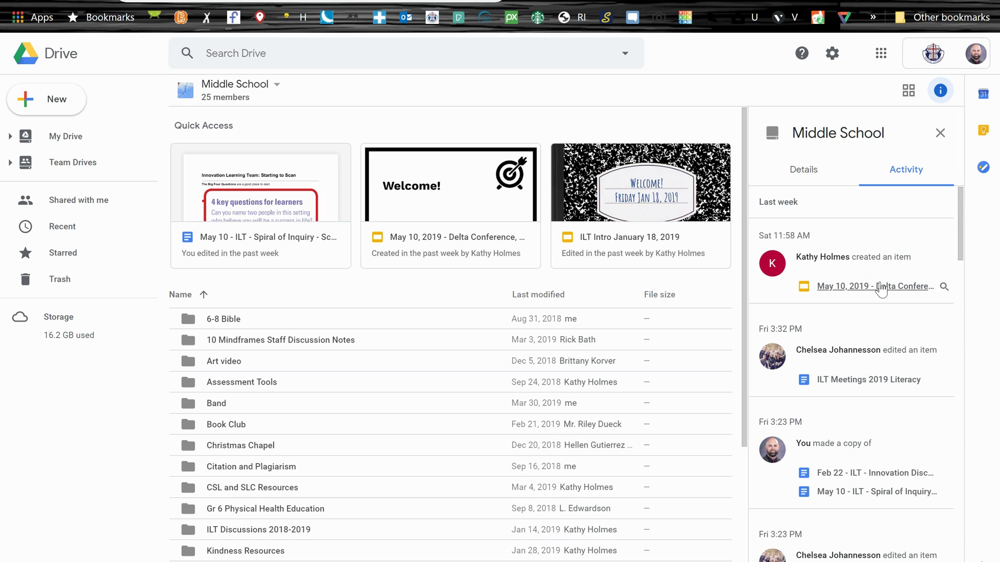
pyautogui.click(880, 287)
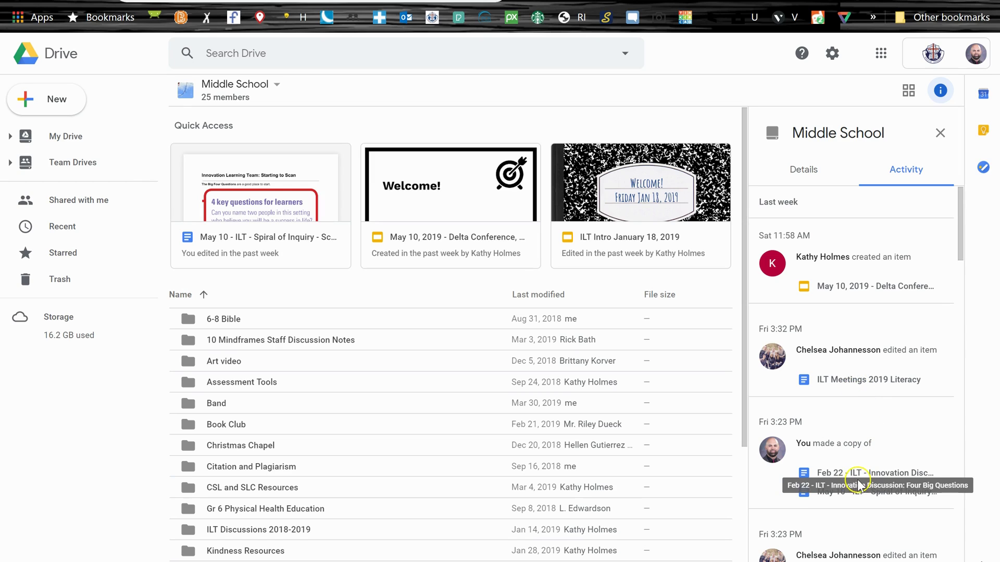
pyautogui.scroll(-5, 856, 484)
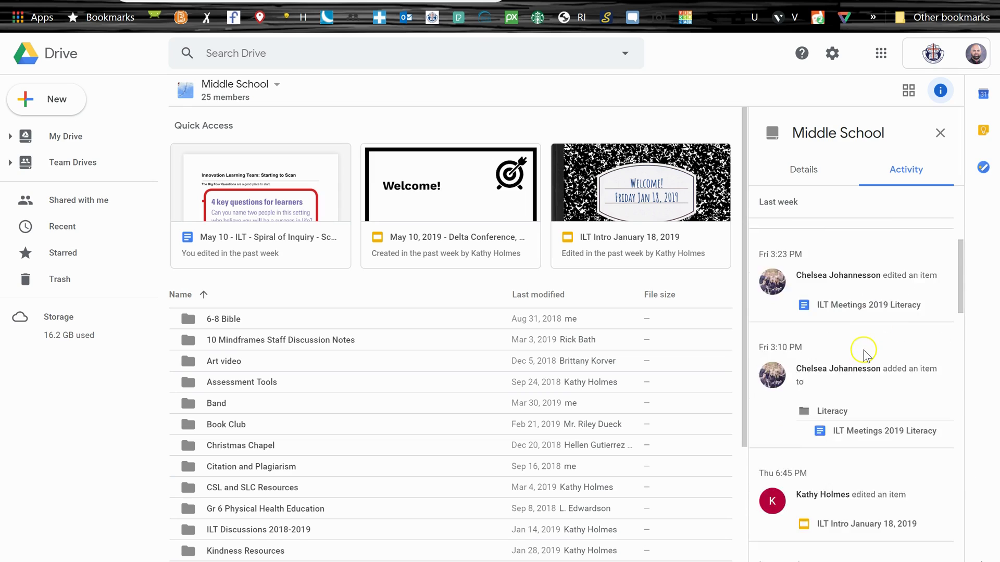
pyautogui.scroll(-3, 863, 352)
pyautogui.scroll(-2, 885, 350)
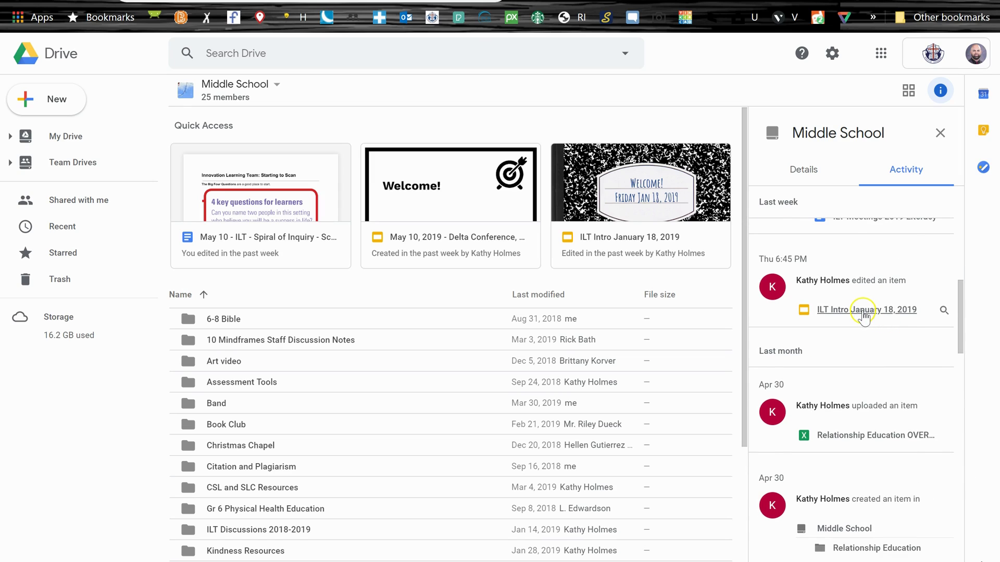
pyautogui.scroll(-2, 864, 318)
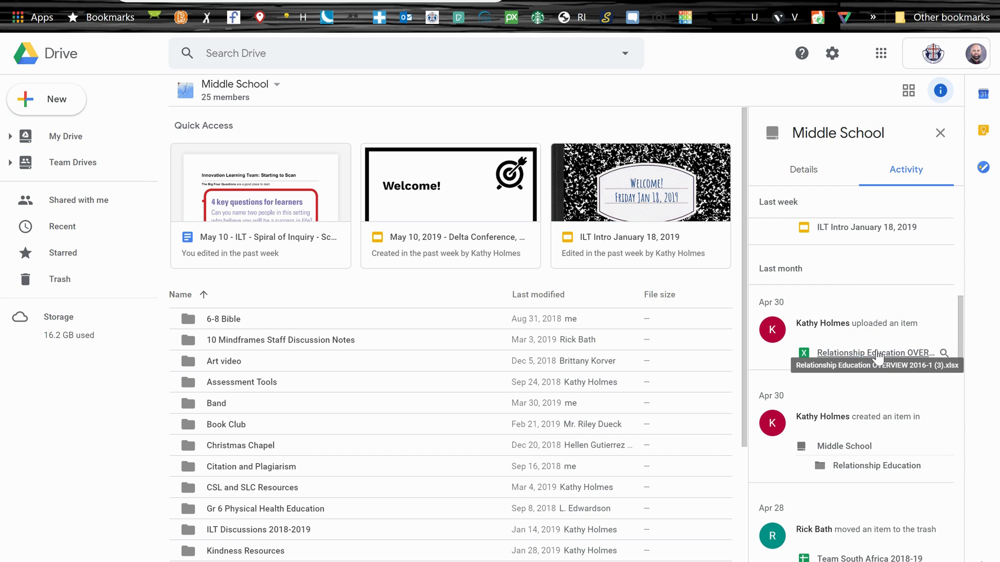
pyautogui.scroll(-6, 879, 359)
pyautogui.click(863, 294)
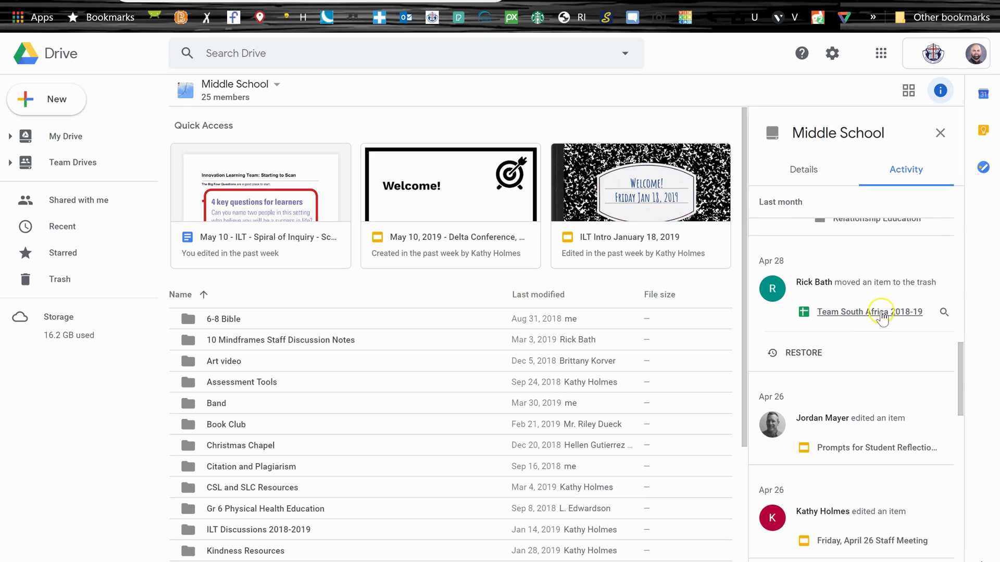
pyautogui.scroll(-2, 877, 358)
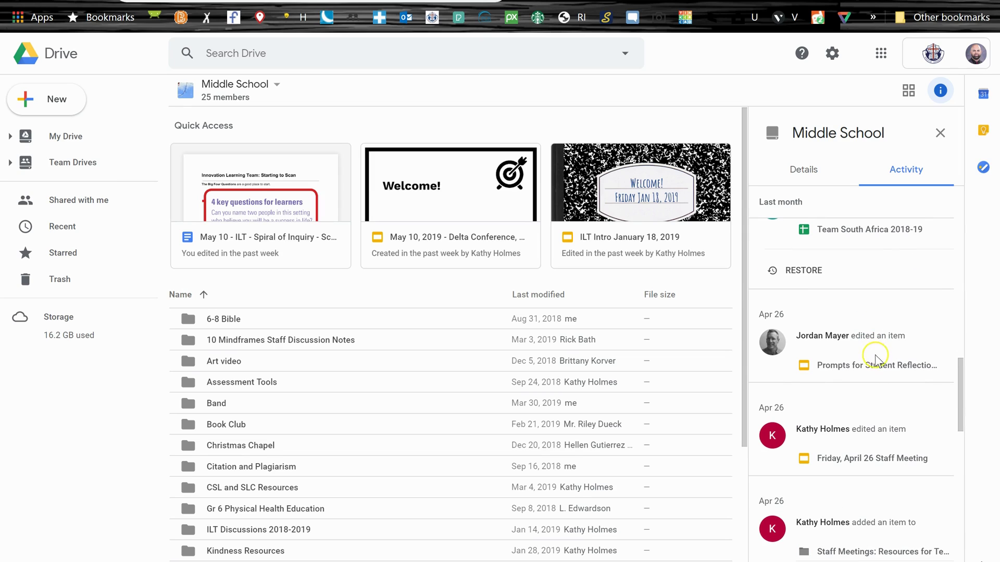
pyautogui.scroll(-8, 876, 368)
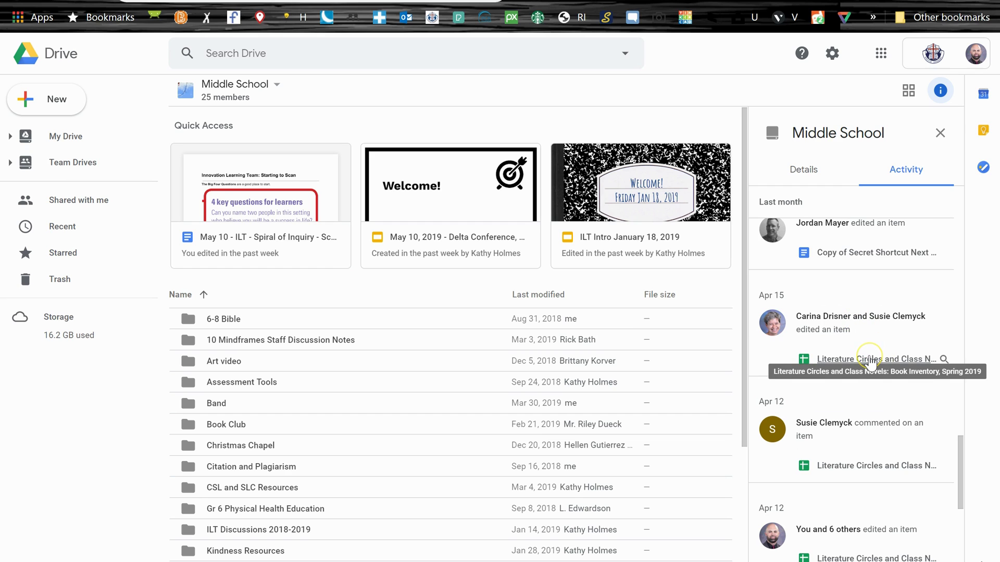
pyautogui.scroll(-10, 870, 363)
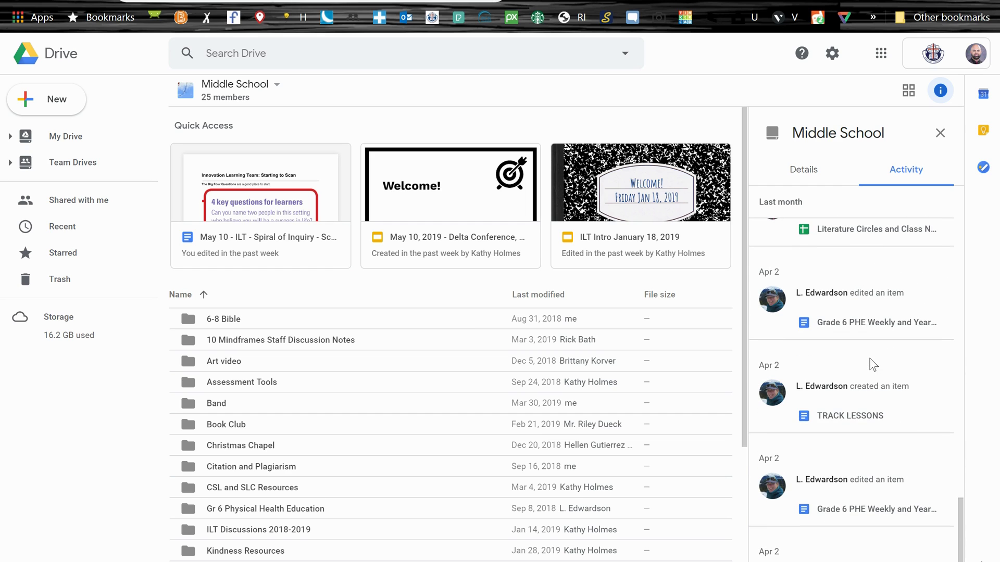
pyautogui.scroll(-2, 873, 364)
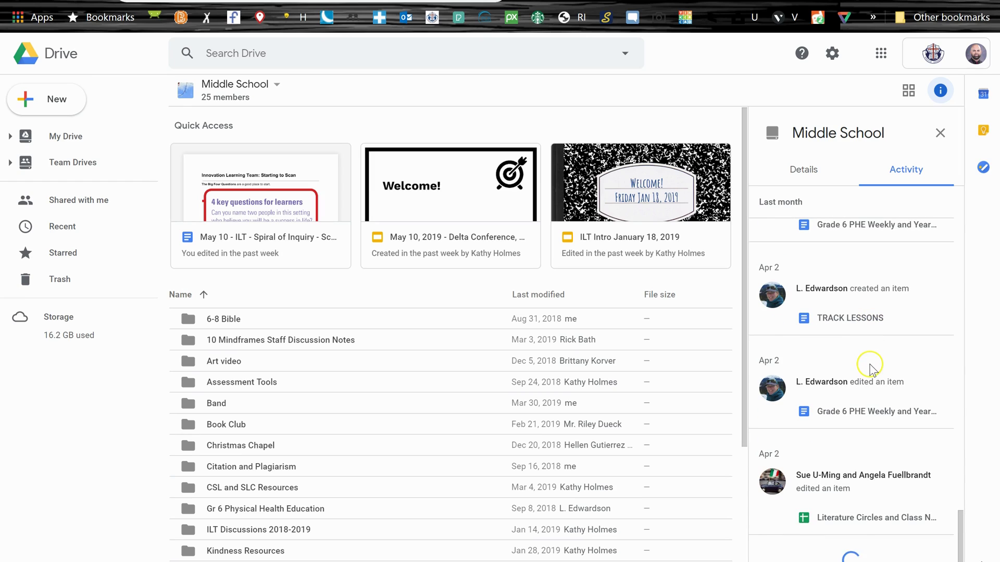
pyautogui.scroll(-5, 877, 372)
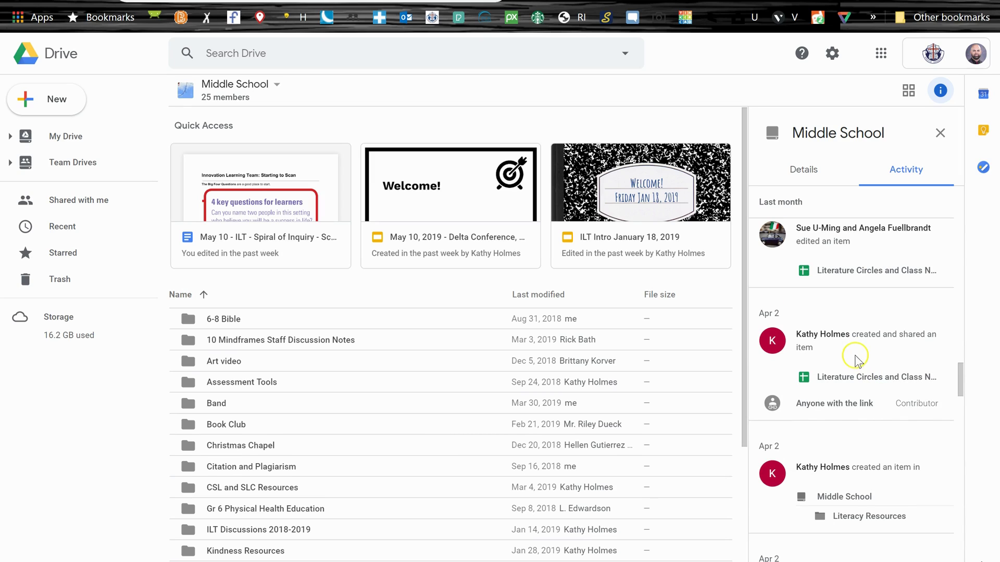
pyautogui.scroll(-3, 858, 363)
pyautogui.scroll(-2, 859, 367)
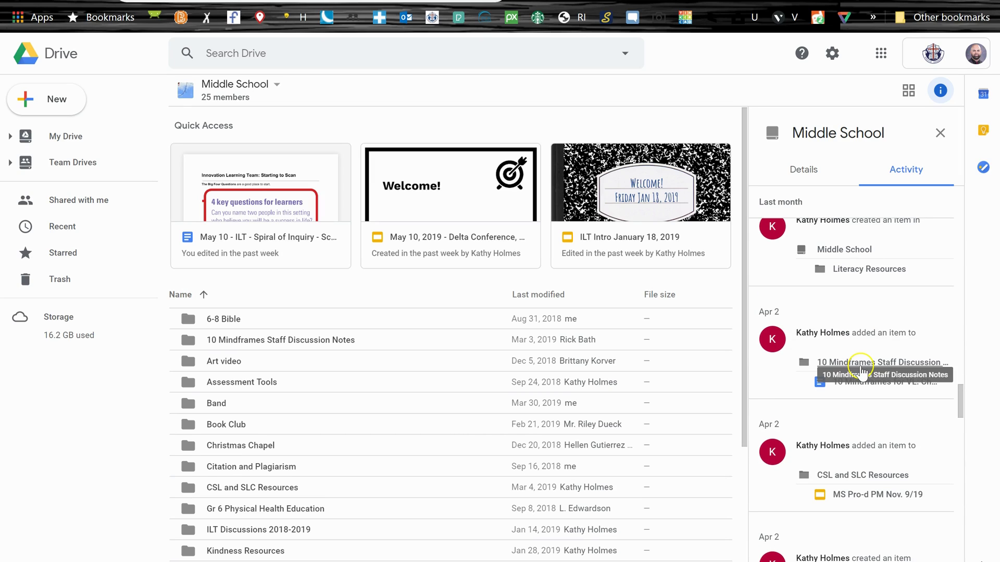
pyautogui.scroll(8, 861, 372)
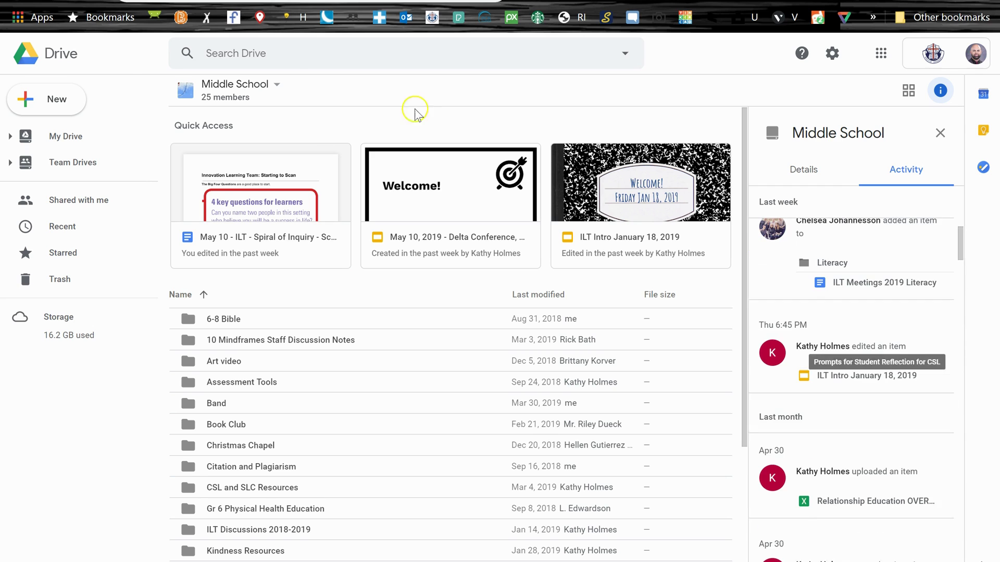
# - Return to the Grade 8 Team drive and examine its activity history from today back to May 7, checking who changed which files
pyautogui.click(67, 162)
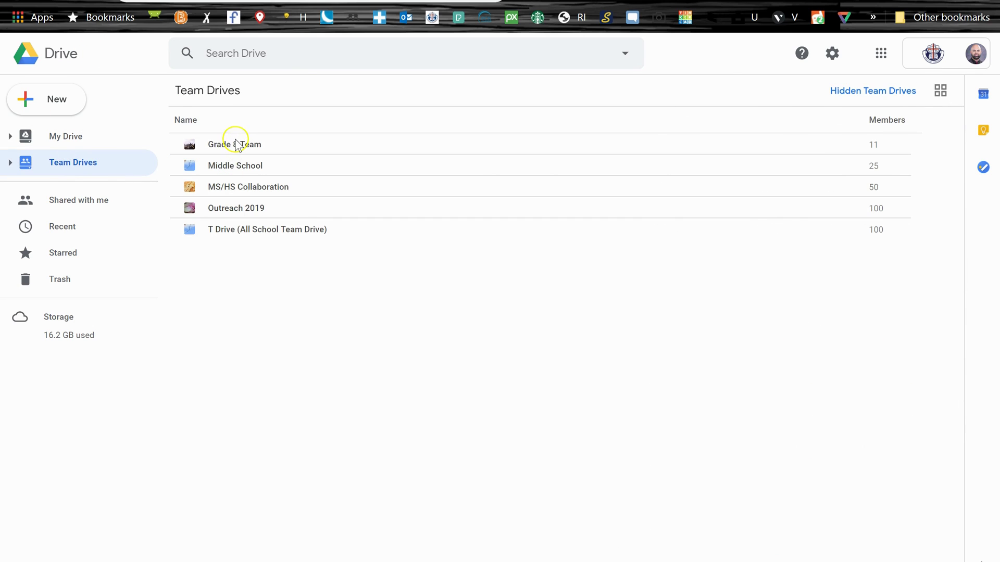
pyautogui.click(237, 144)
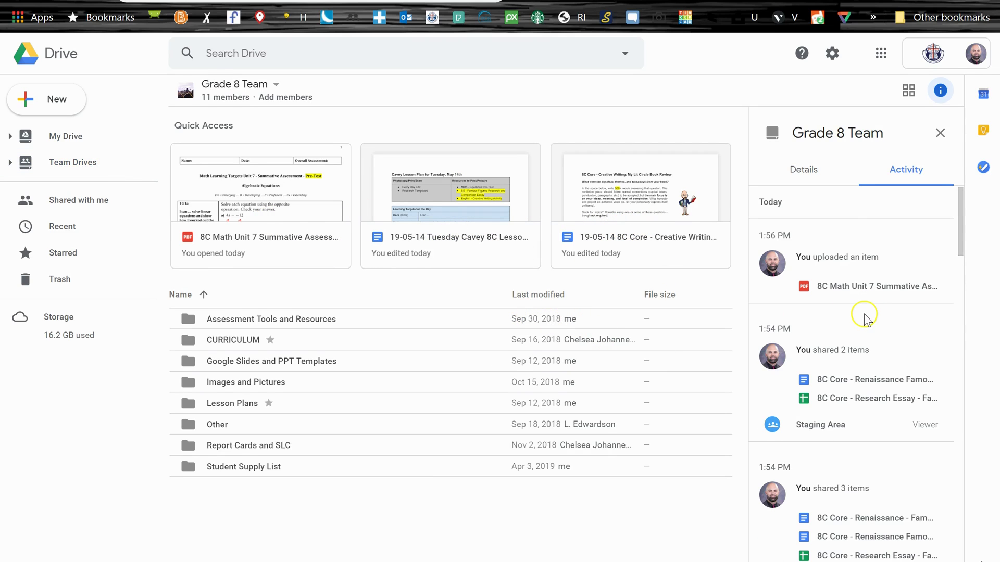
pyautogui.scroll(-6, 862, 318)
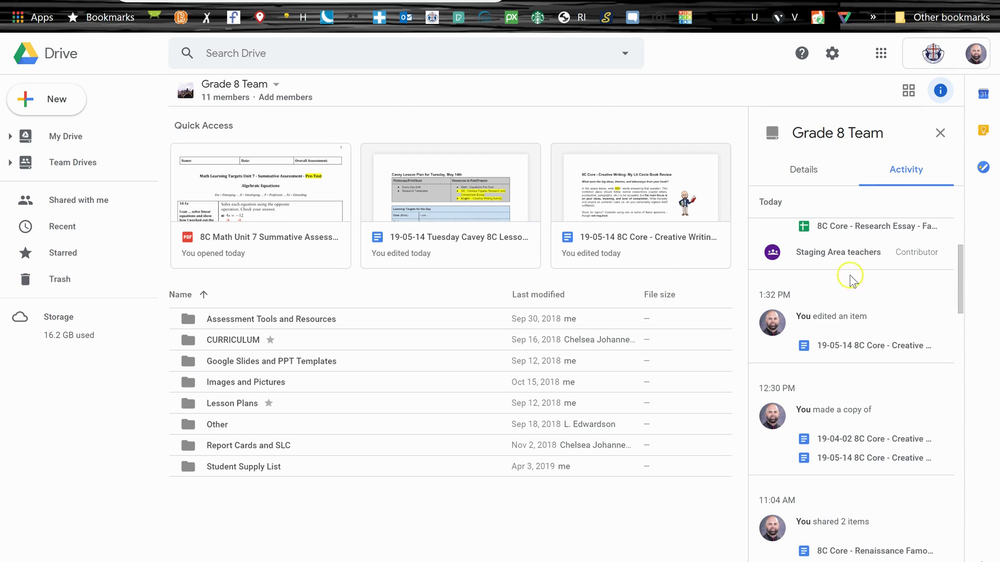
pyautogui.scroll(2, 844, 266)
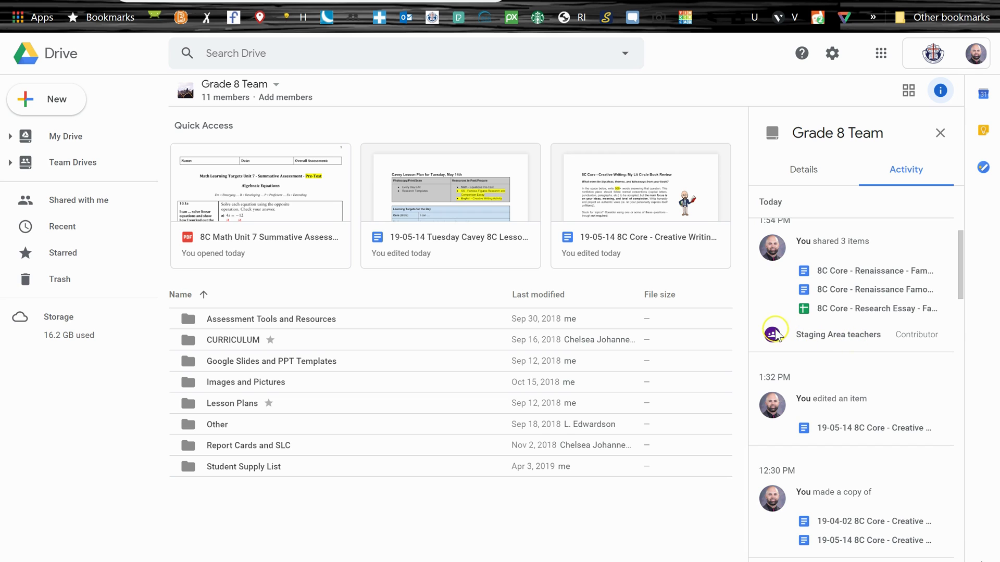
pyautogui.scroll(-5, 873, 333)
pyautogui.scroll(-6, 873, 333)
pyautogui.scroll(-8, 873, 337)
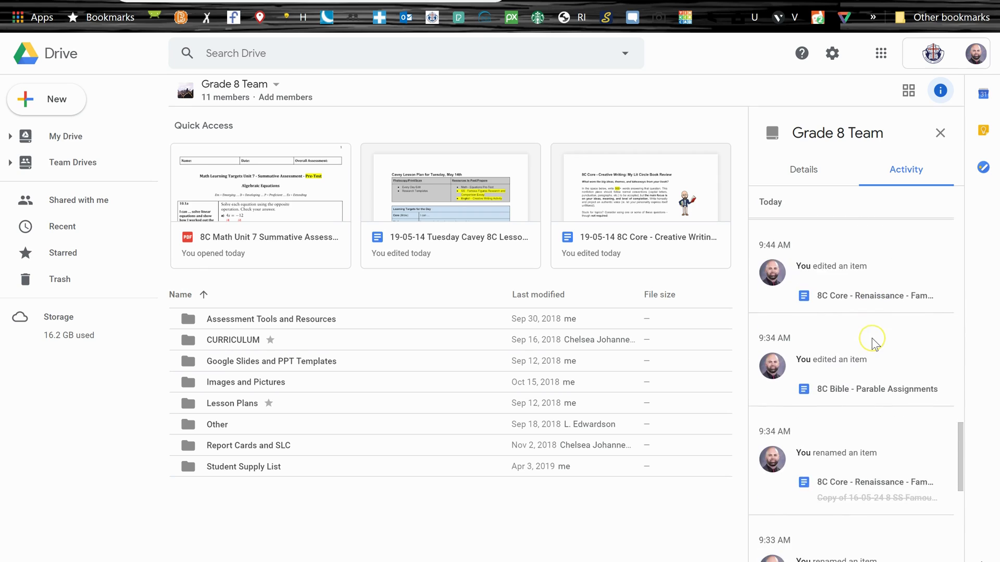
pyautogui.scroll(-7, 872, 340)
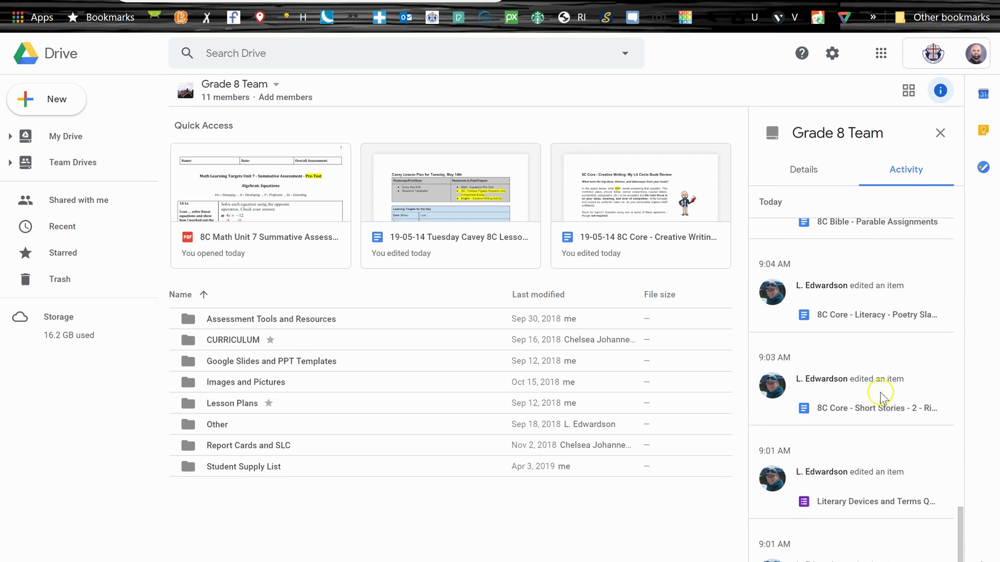
pyautogui.scroll(-1, 880, 400)
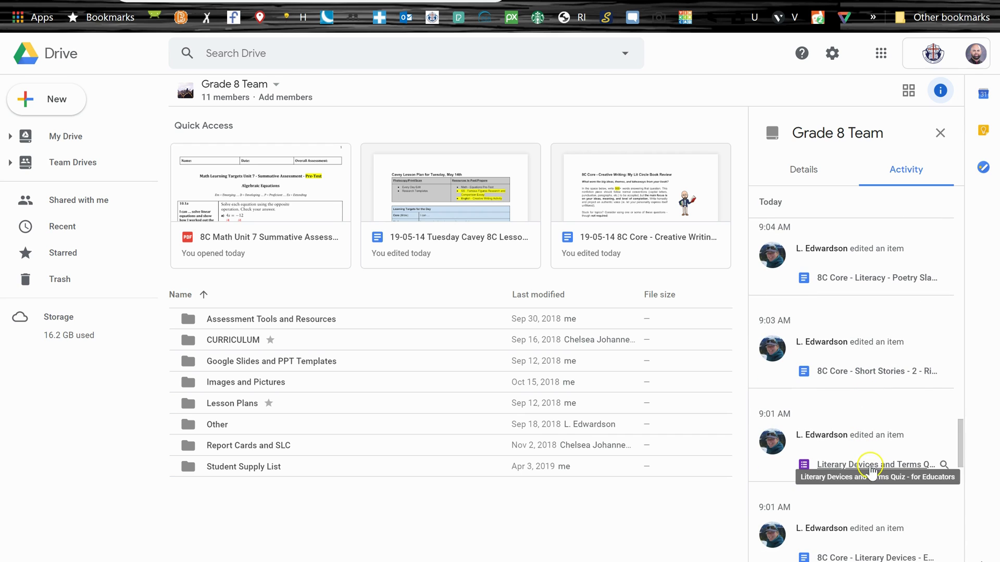
pyautogui.scroll(-3, 859, 476)
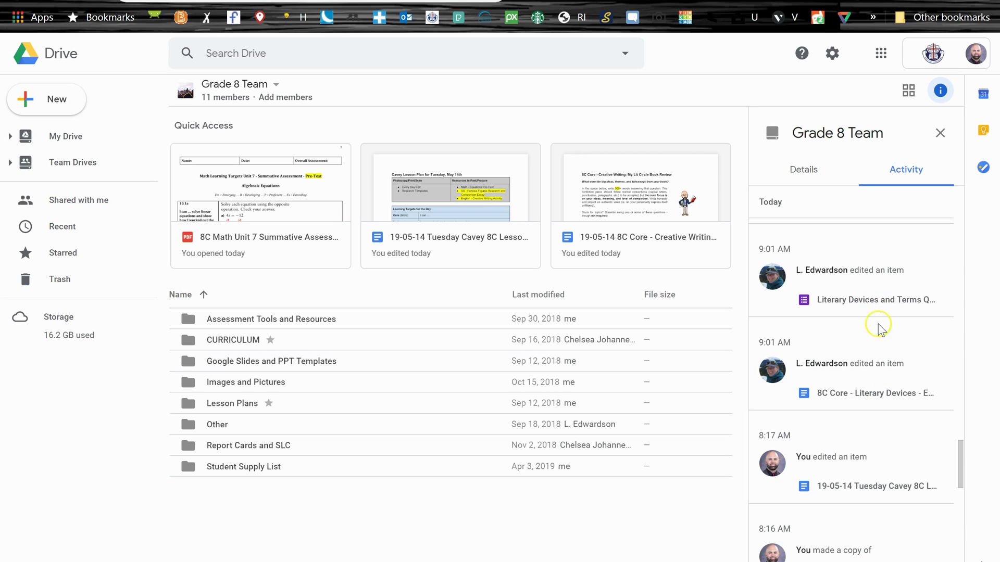
pyautogui.scroll(-8, 888, 424)
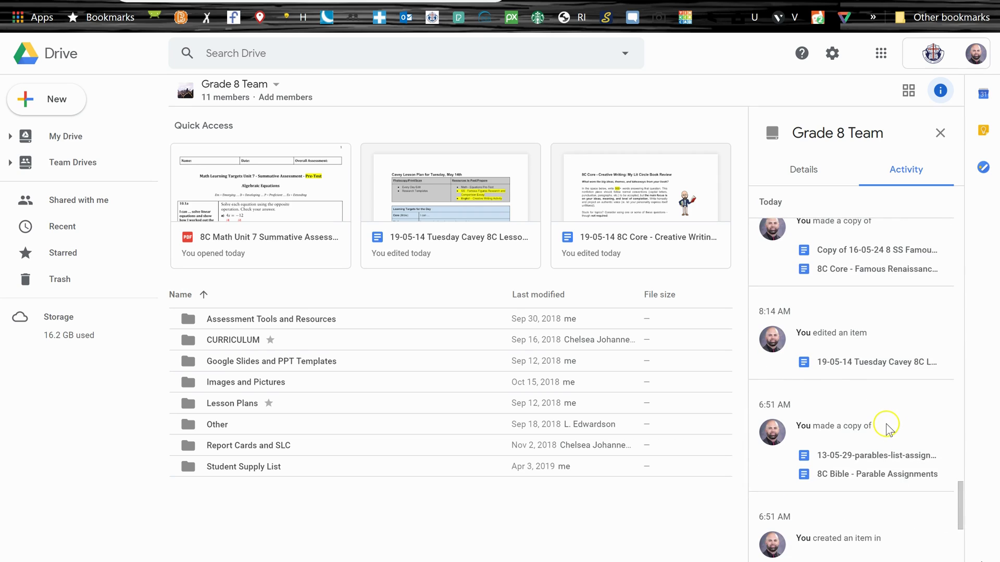
pyautogui.scroll(-7, 884, 430)
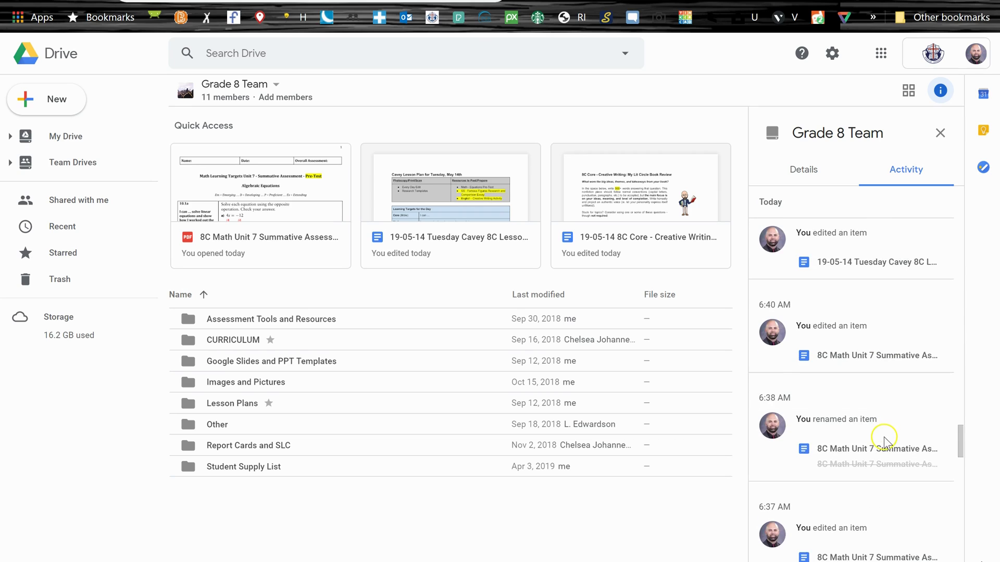
pyautogui.scroll(-8, 885, 439)
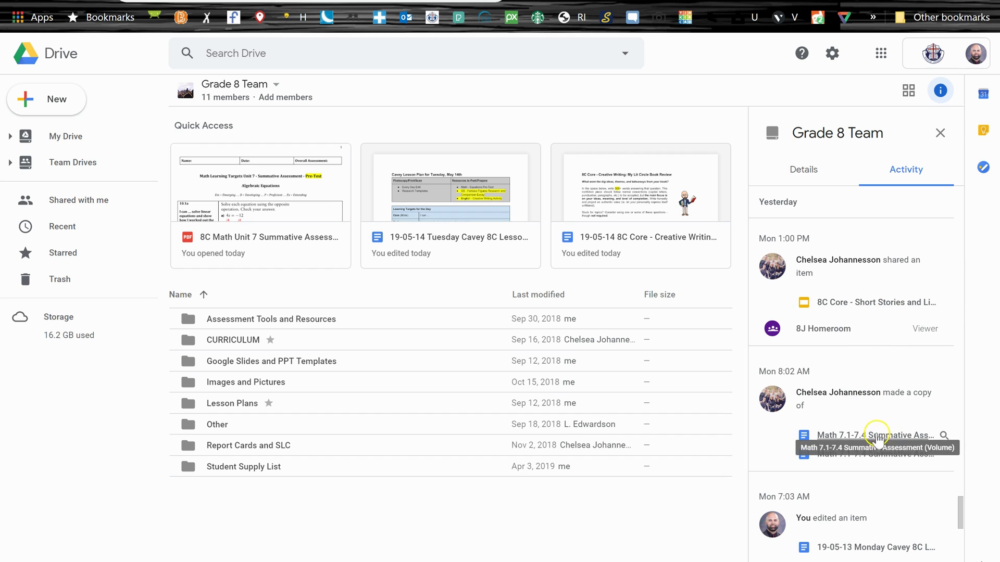
pyautogui.scroll(-10, 846, 484)
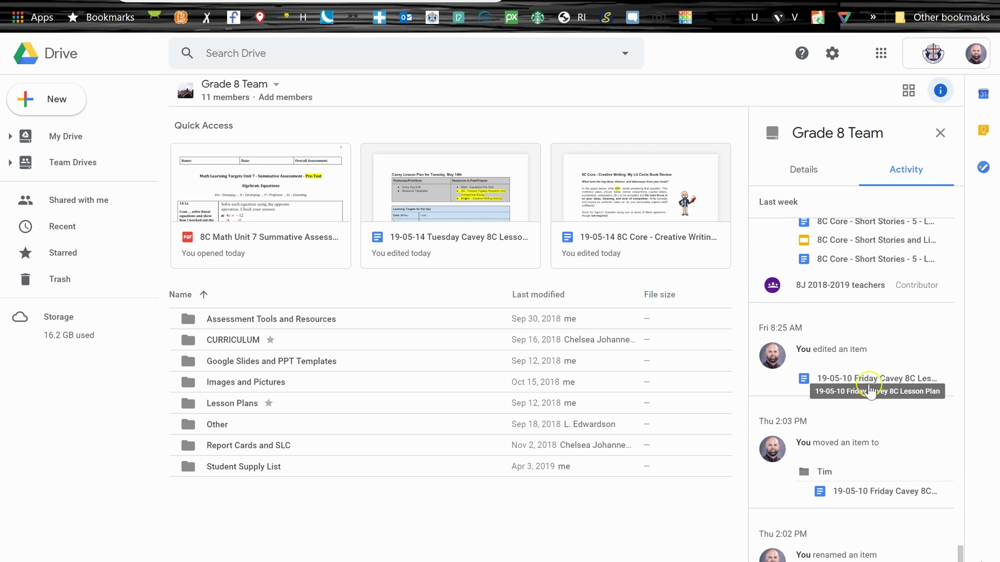
pyautogui.scroll(-6, 868, 385)
pyautogui.scroll(-8, 870, 418)
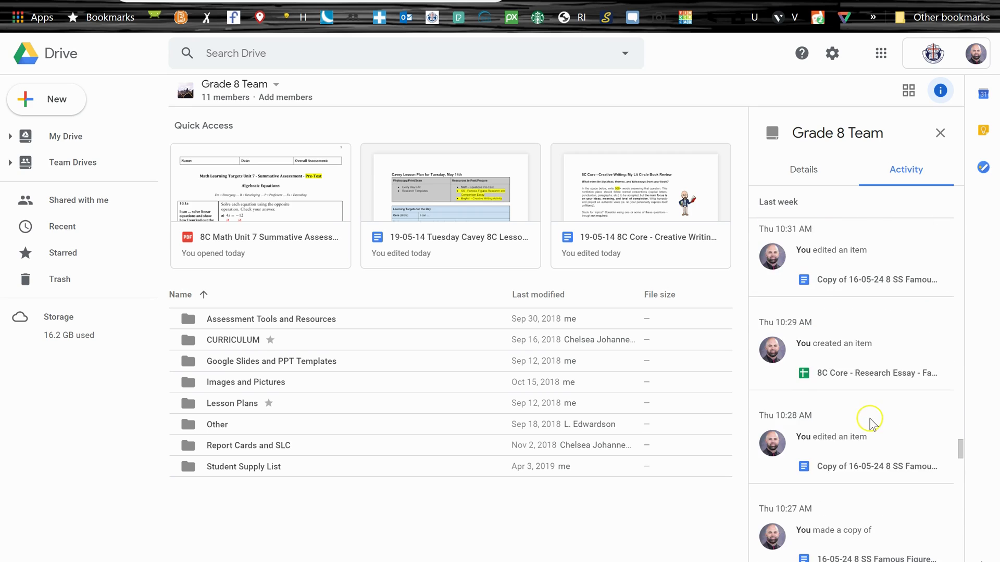
pyautogui.scroll(-10, 872, 428)
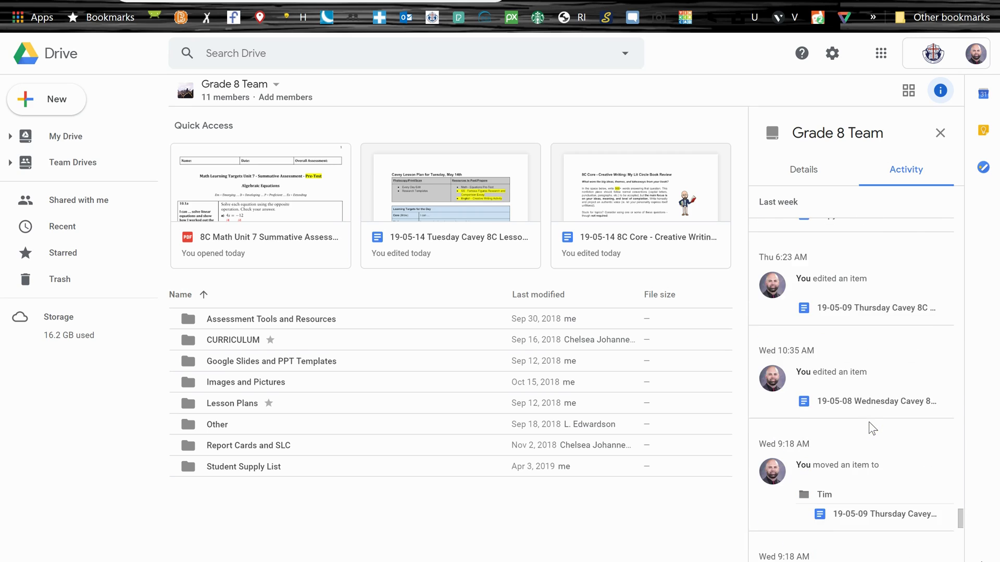
pyautogui.scroll(-10, 867, 424)
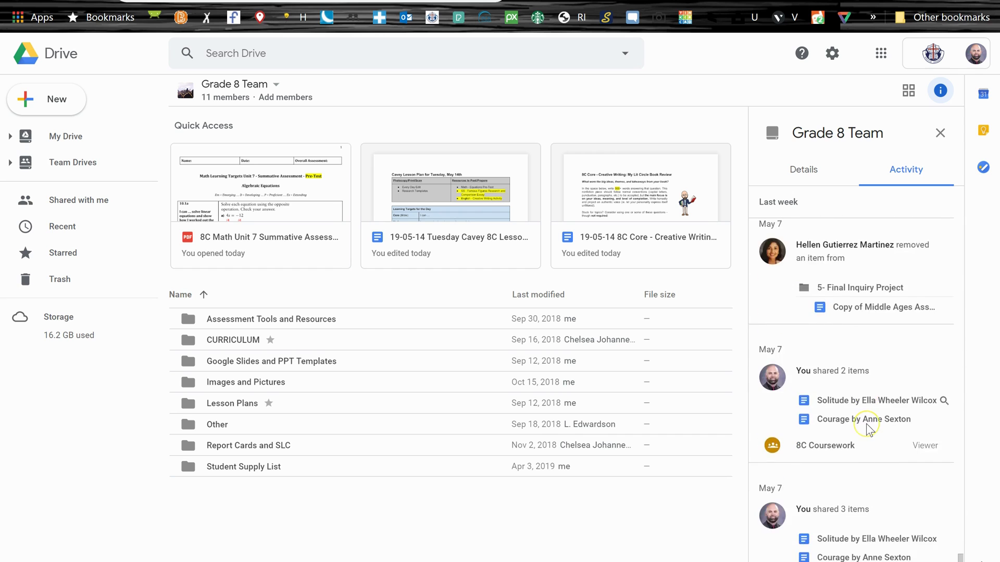
pyautogui.scroll(2, 868, 431)
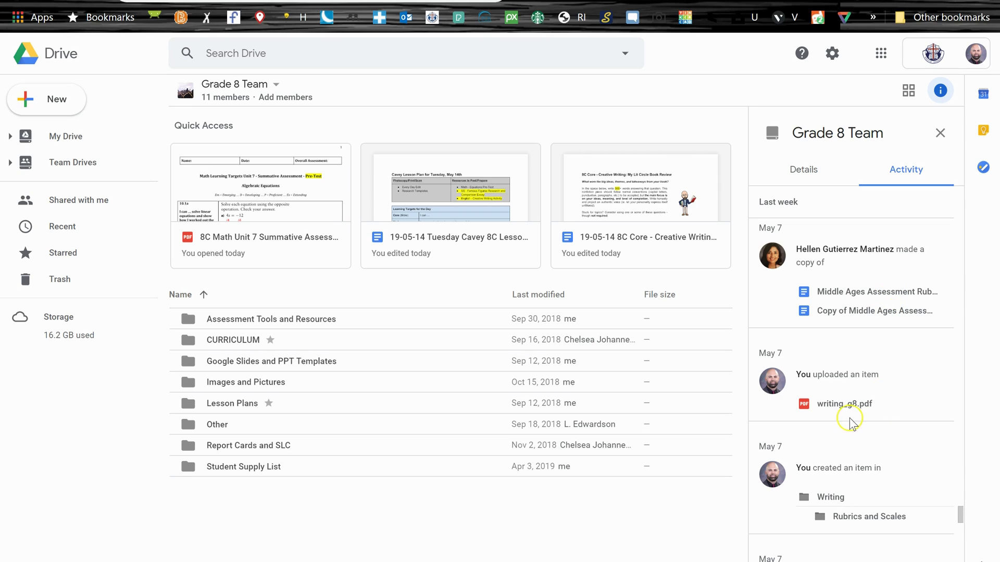
pyautogui.scroll(-5, 862, 423)
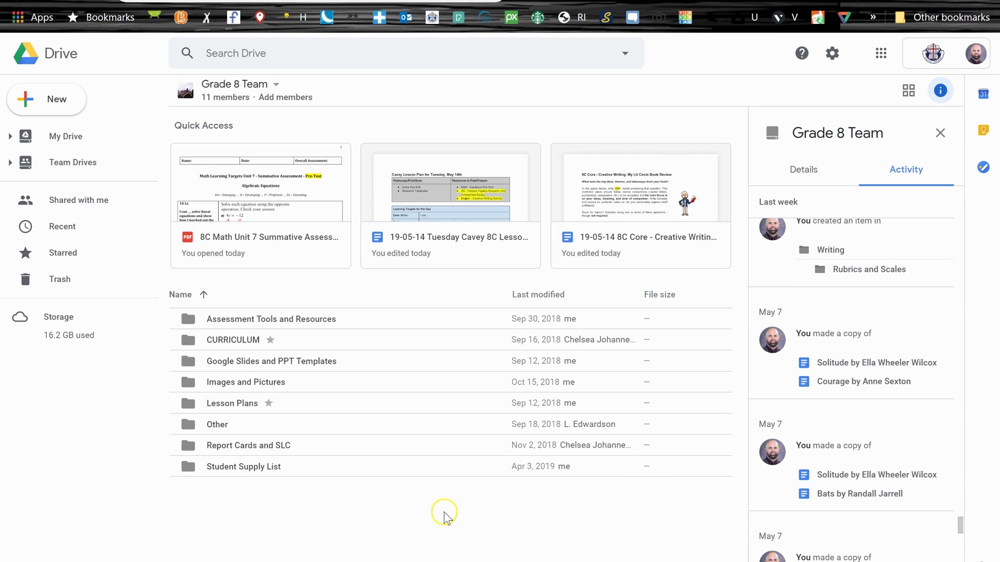
# - Open the CURRICULUM folder in the Grade 8 Team drive with its activity history showing
pyautogui.click(350, 339)
pyautogui.doubleClick(349, 340)
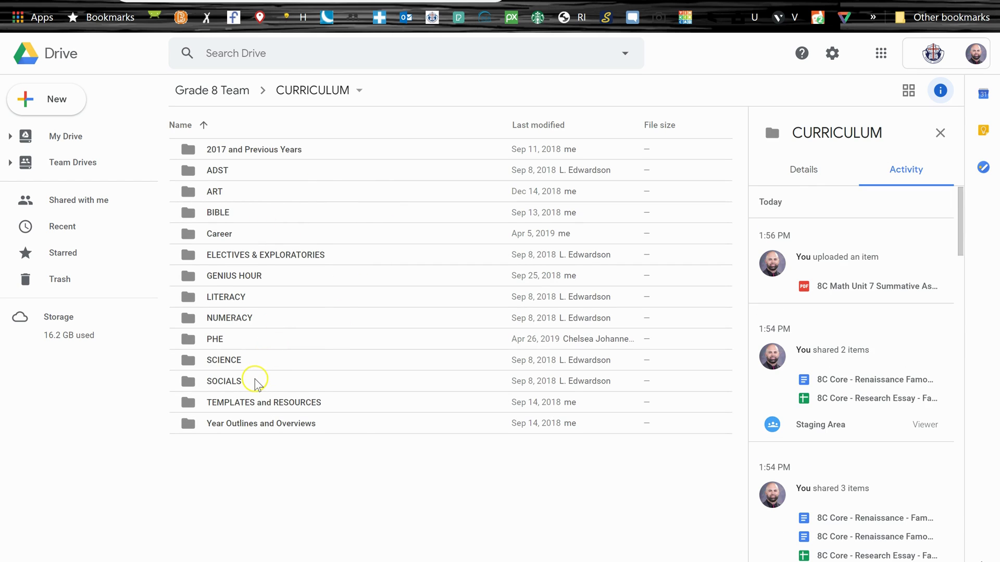
# - Open the 2 - Middle Ages folder inside the SOCIALS folder with its activity history showing
pyautogui.click(257, 384)
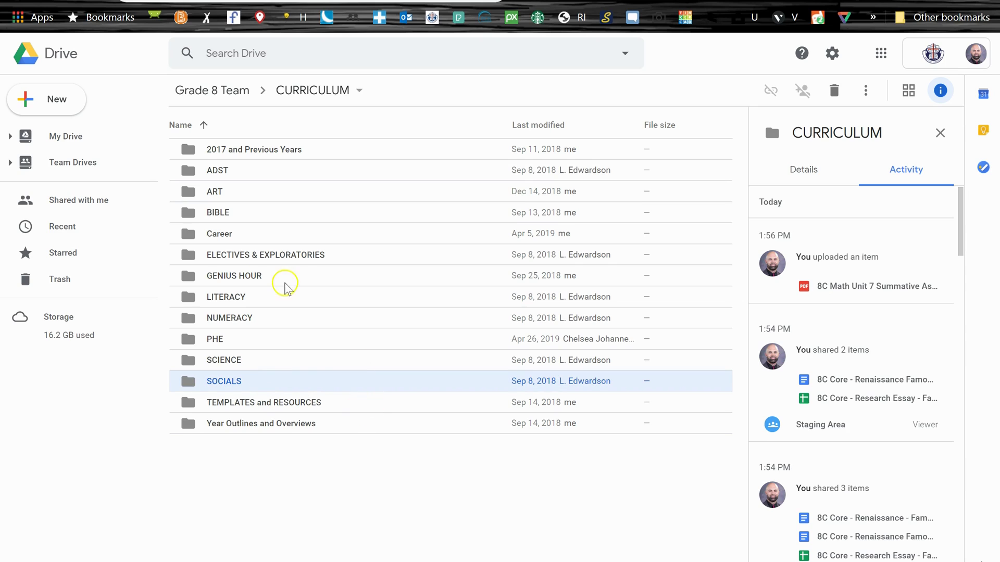
pyautogui.press('Return')
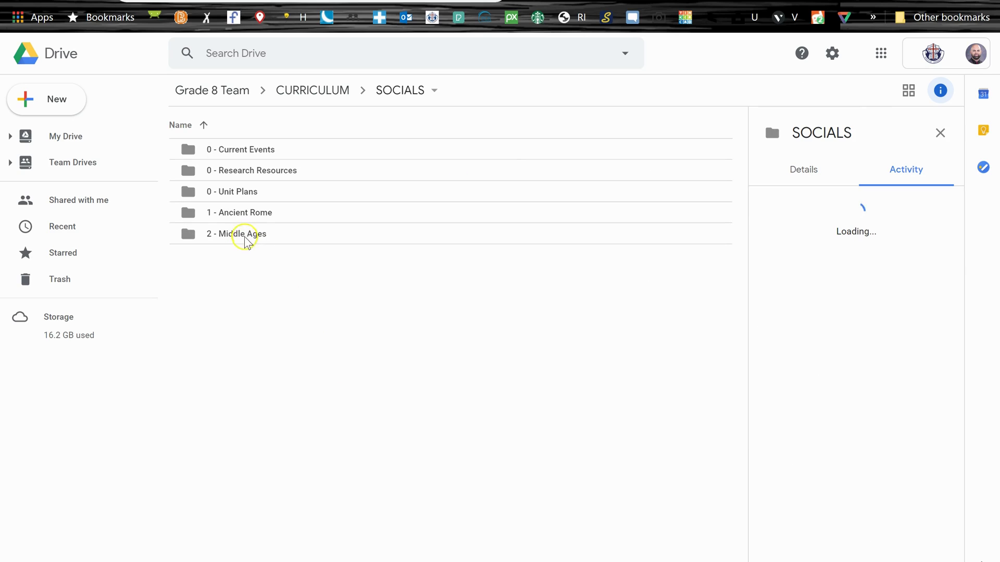
pyautogui.click(255, 239)
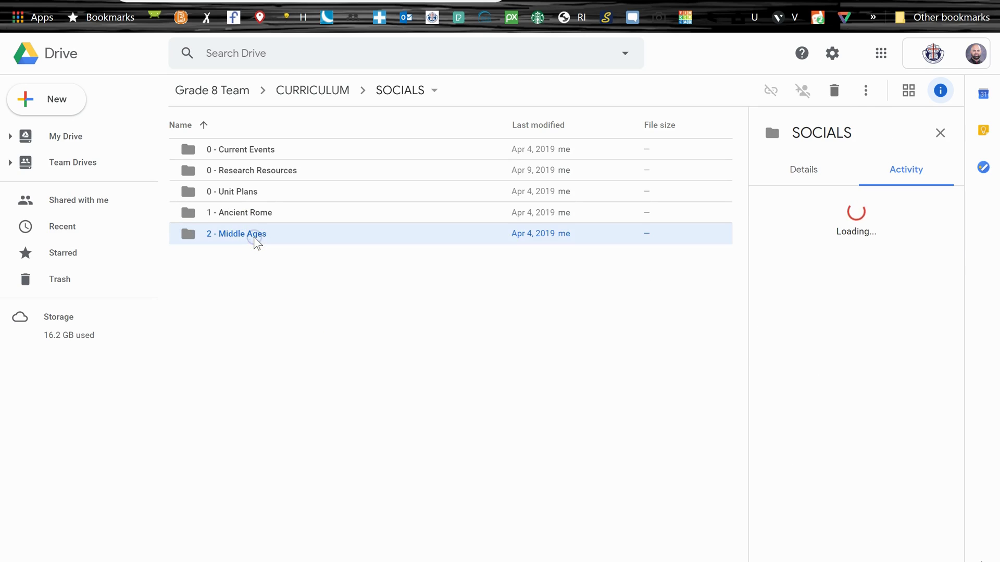
pyautogui.press('Return')
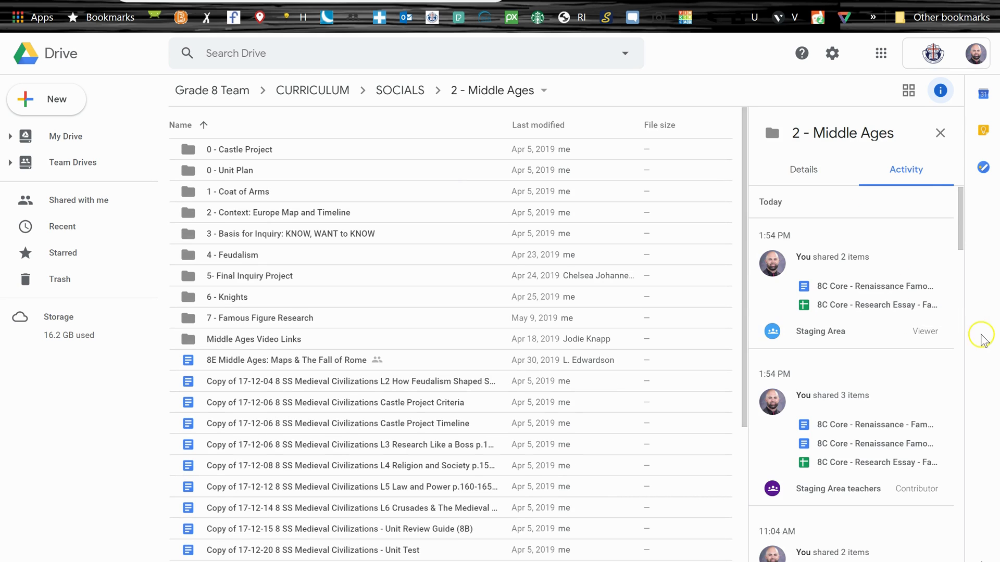
# - Examine the 2 - Middle Ages folder's activity history from today back to April 30, checking who edited, copied, shared or removed which files
pyautogui.scroll(-5, 895, 384)
pyautogui.scroll(-10, 896, 385)
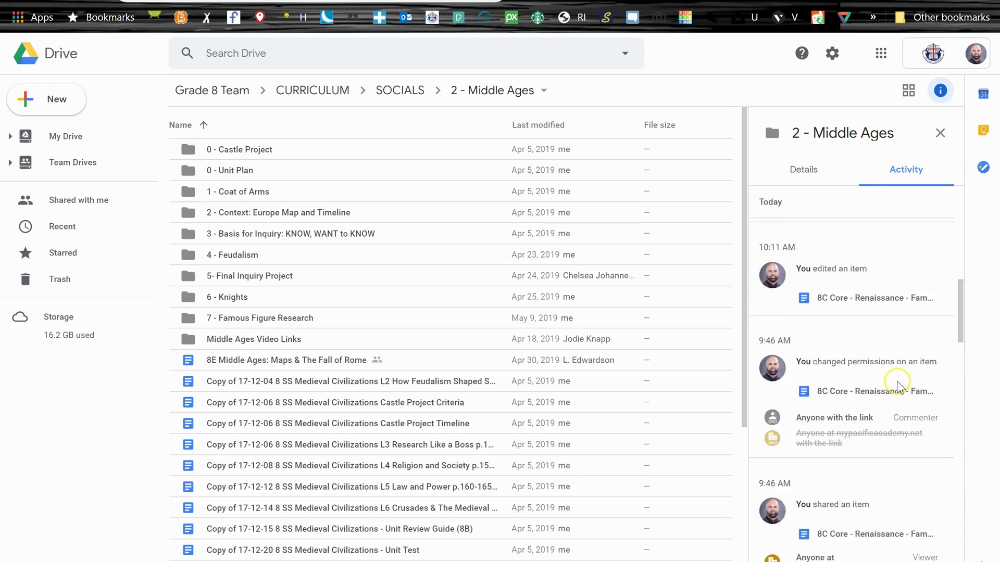
pyautogui.scroll(-10, 897, 384)
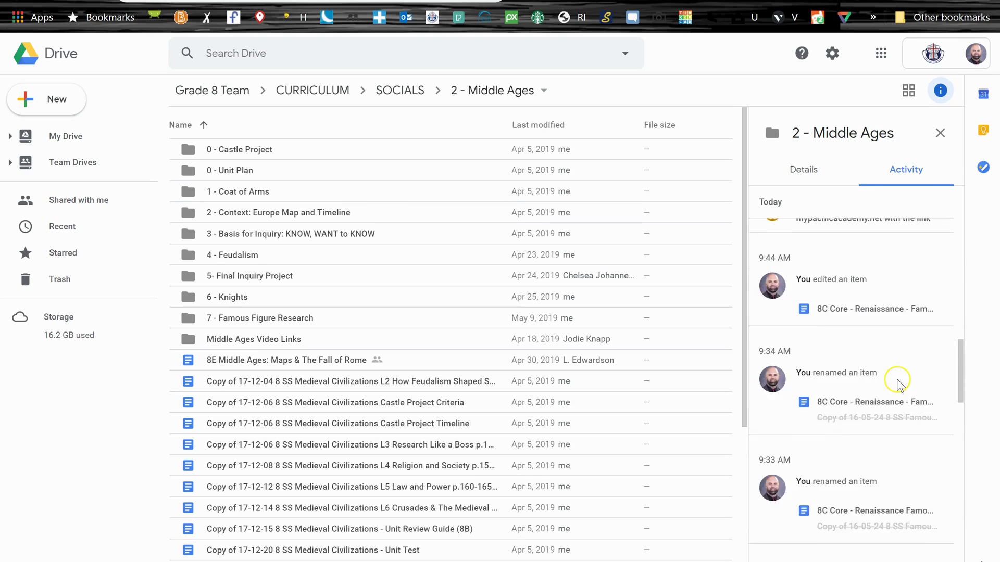
pyautogui.scroll(-8, 897, 384)
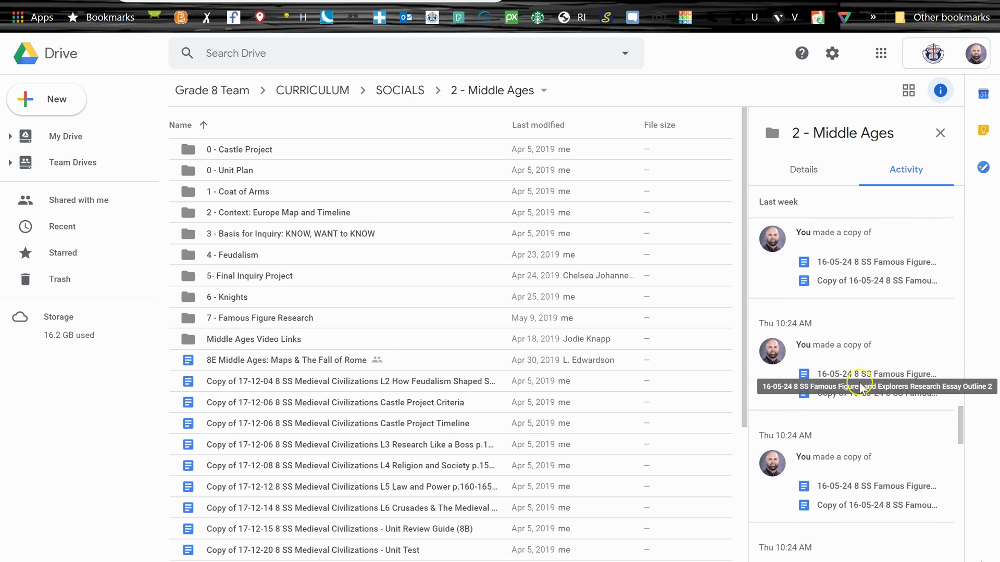
pyautogui.scroll(-10, 843, 382)
pyautogui.scroll(5, 880, 384)
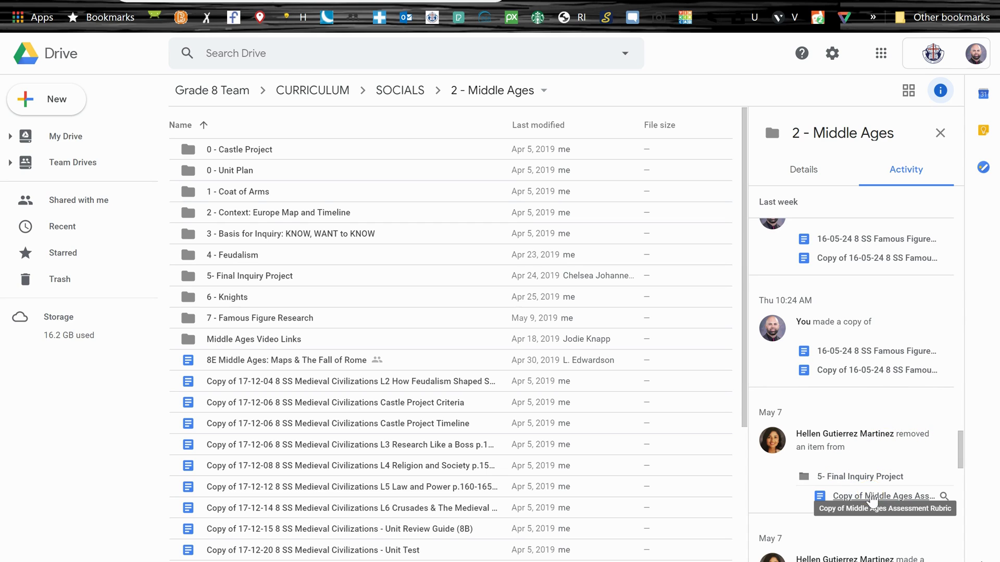
pyautogui.scroll(-3, 877, 487)
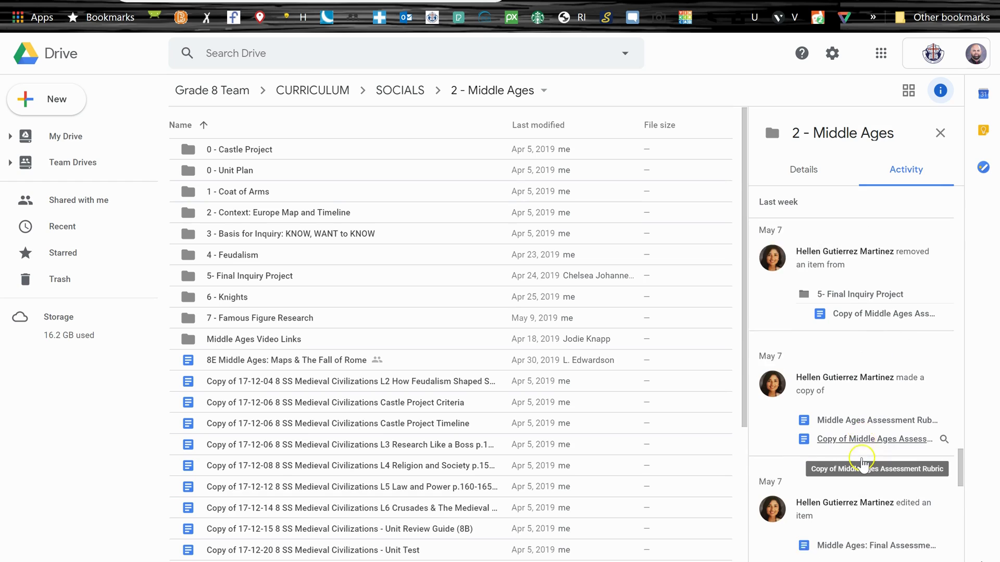
pyautogui.scroll(-3, 862, 458)
pyautogui.scroll(-3, 860, 456)
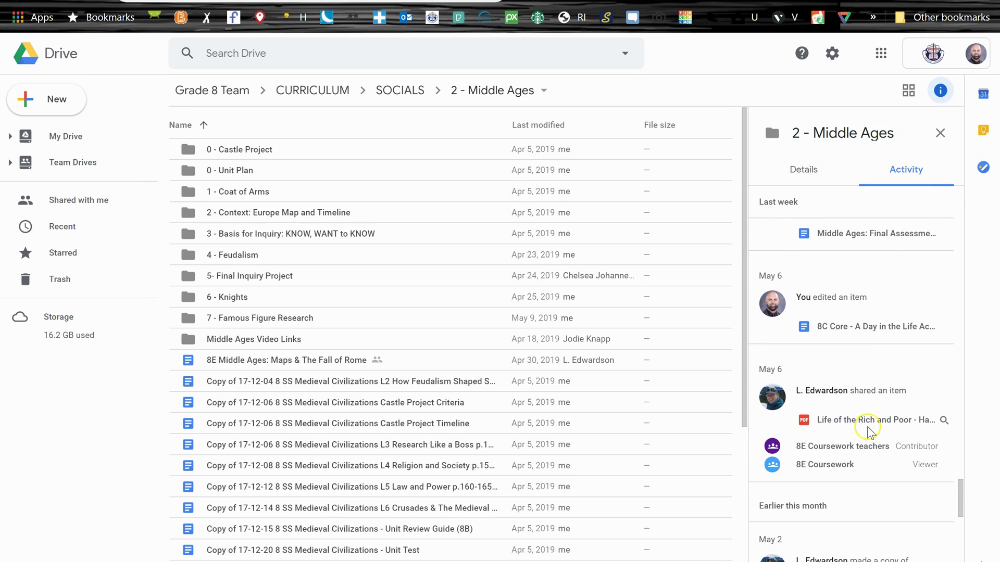
pyautogui.scroll(-5, 878, 424)
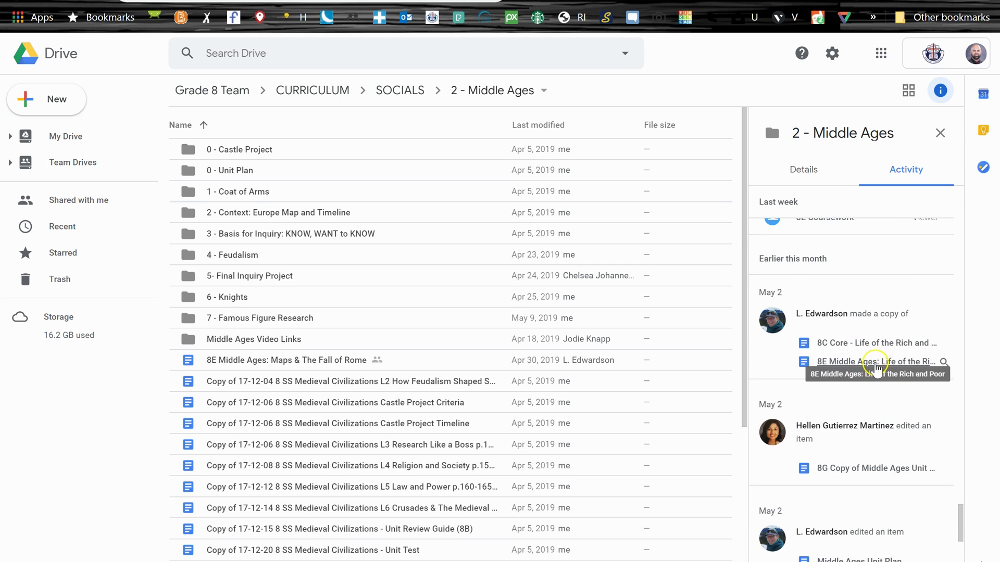
pyautogui.scroll(-1, 874, 394)
pyautogui.scroll(-7, 874, 395)
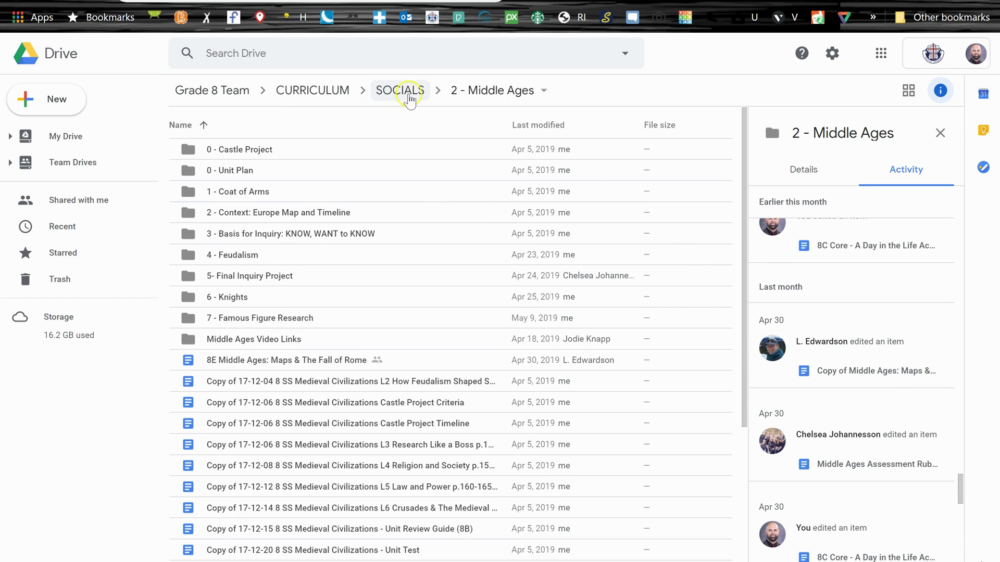
# - Return to the Grade 8 Team drive and open the NUMERACY folder inside CURRICULUM
pyautogui.click(316, 92)
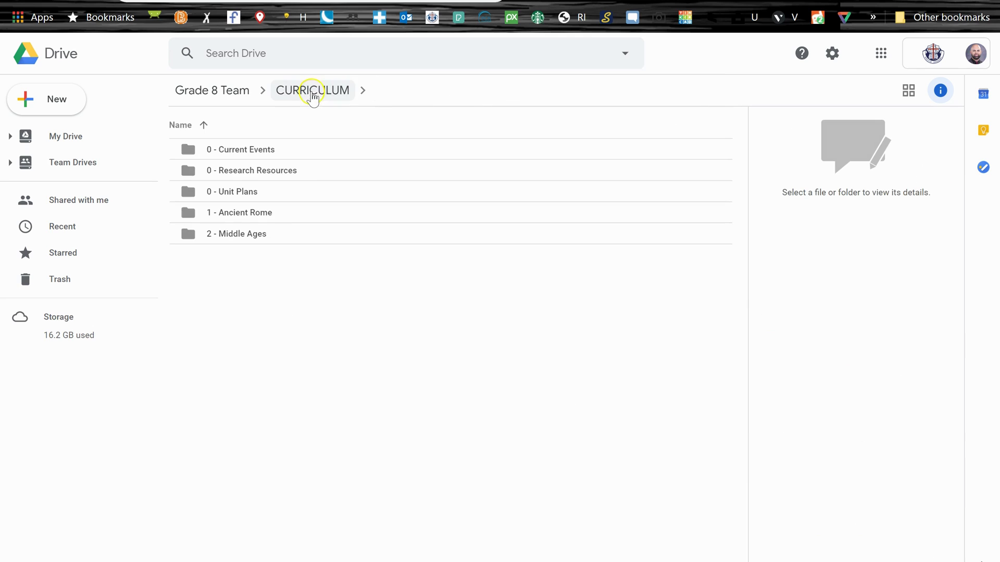
pyautogui.click(232, 93)
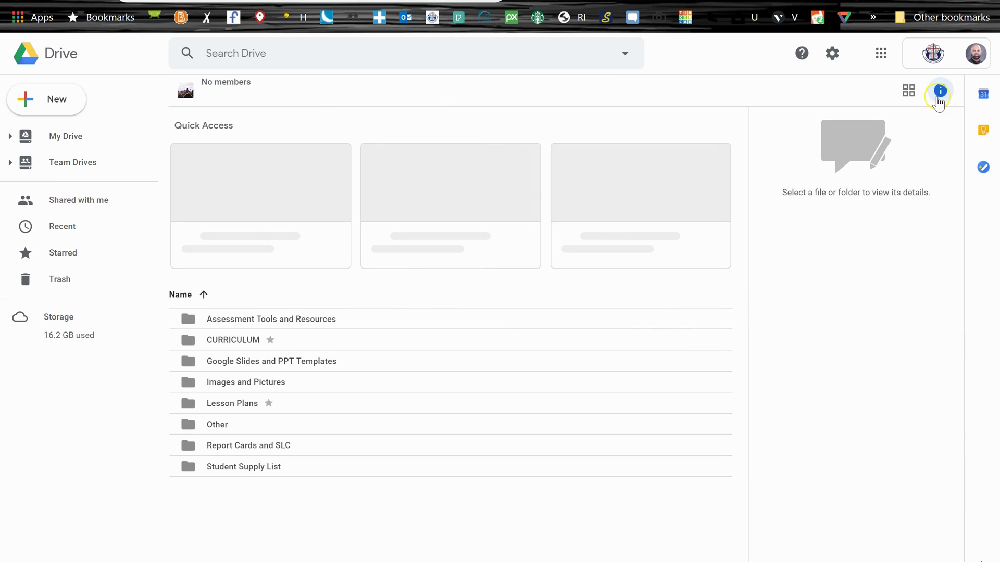
pyautogui.click(352, 337)
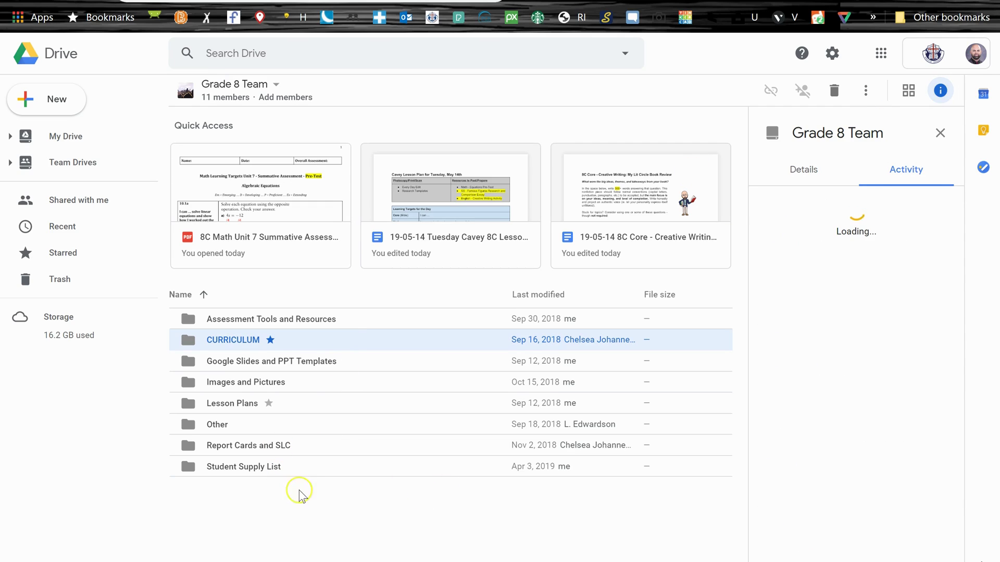
pyautogui.press('Return')
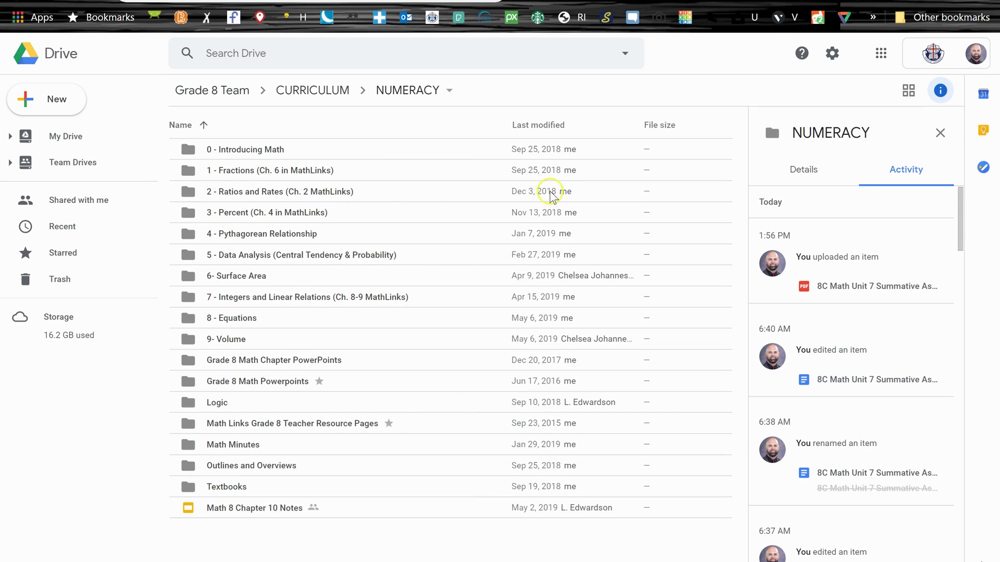
# - Examine the NUMERACY folder's activity history from today back to May 6, checking which math files colleagues copied or created
pyautogui.scroll(-5, 860, 343)
pyautogui.scroll(-10, 862, 360)
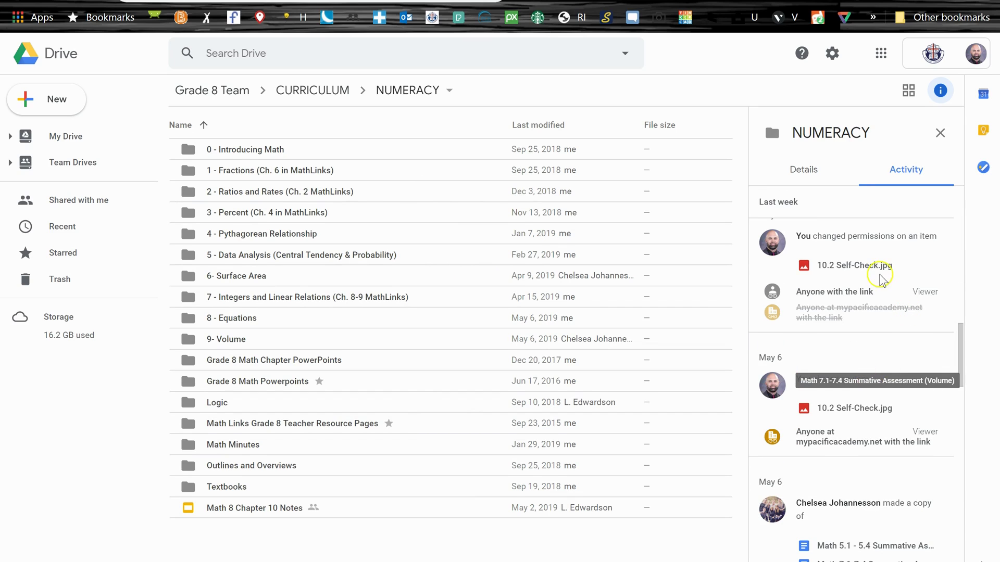
pyautogui.scroll(5, 875, 335)
pyautogui.scroll(2, 879, 339)
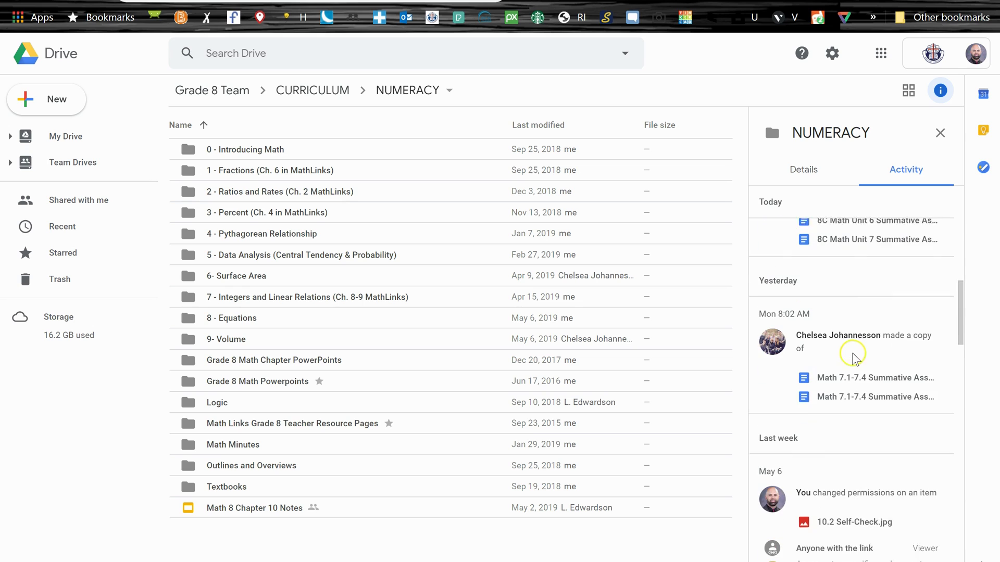
pyautogui.scroll(-1, 880, 359)
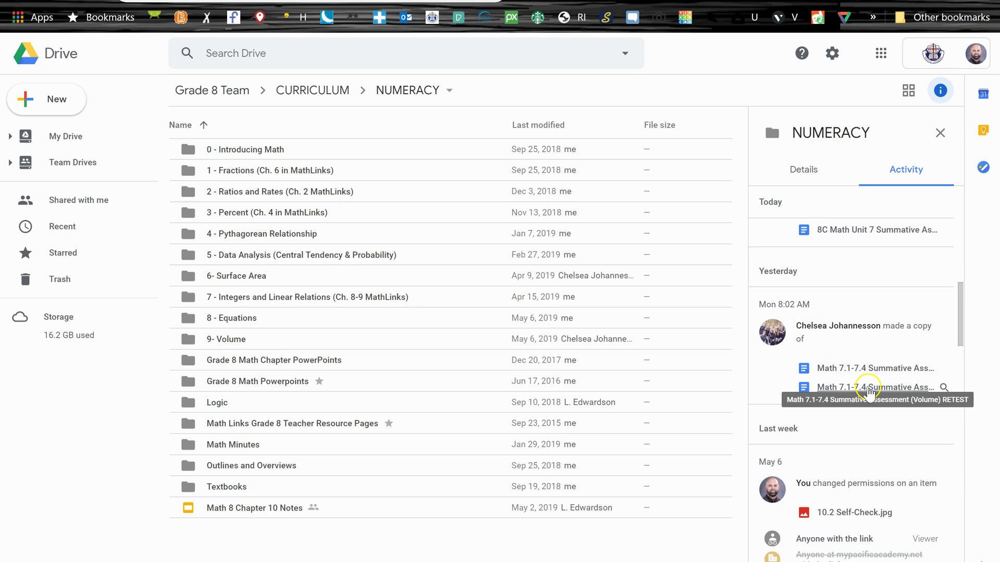
pyautogui.scroll(-3, 753, 420)
pyautogui.scroll(-2, 922, 463)
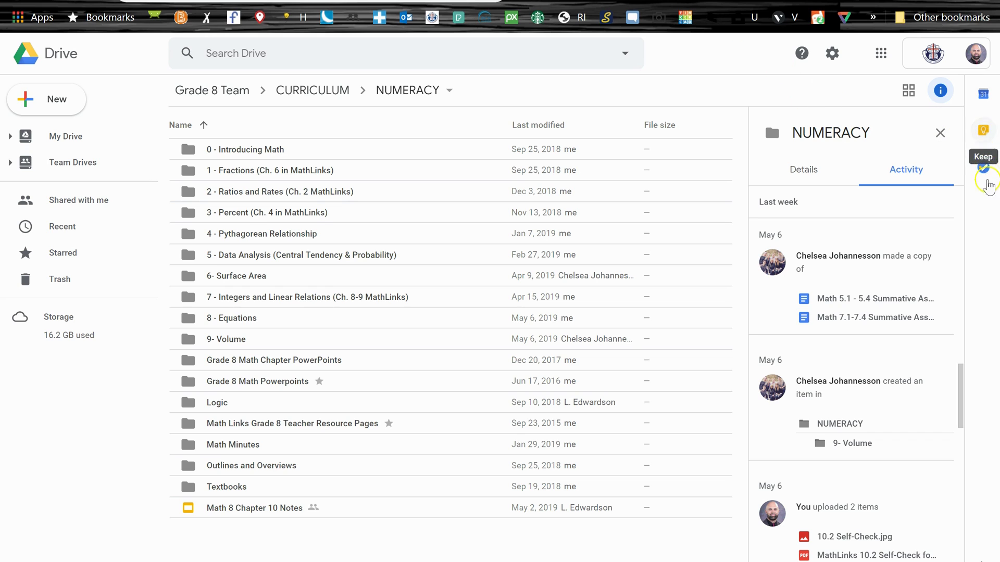
# - Show the calendar beside the files and view the details of the 8 AM meeting and the schedule for Tuesday, May 14
pyautogui.click(984, 96)
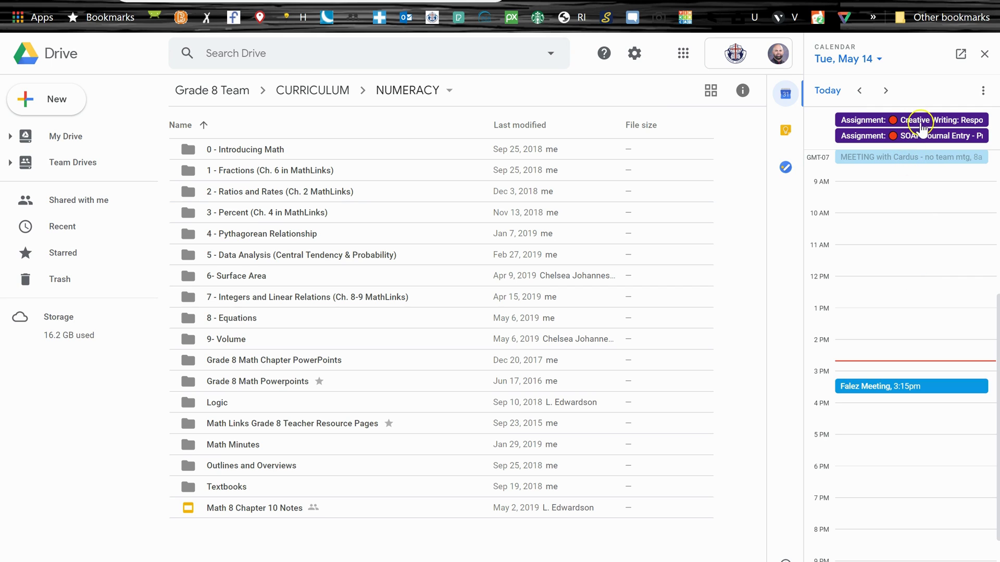
pyautogui.click(912, 158)
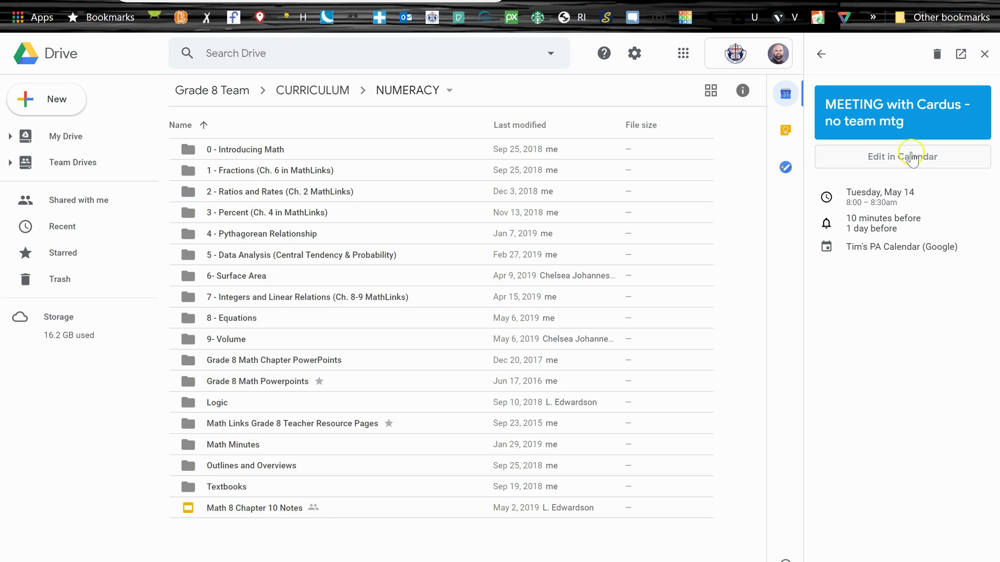
pyautogui.click(903, 158)
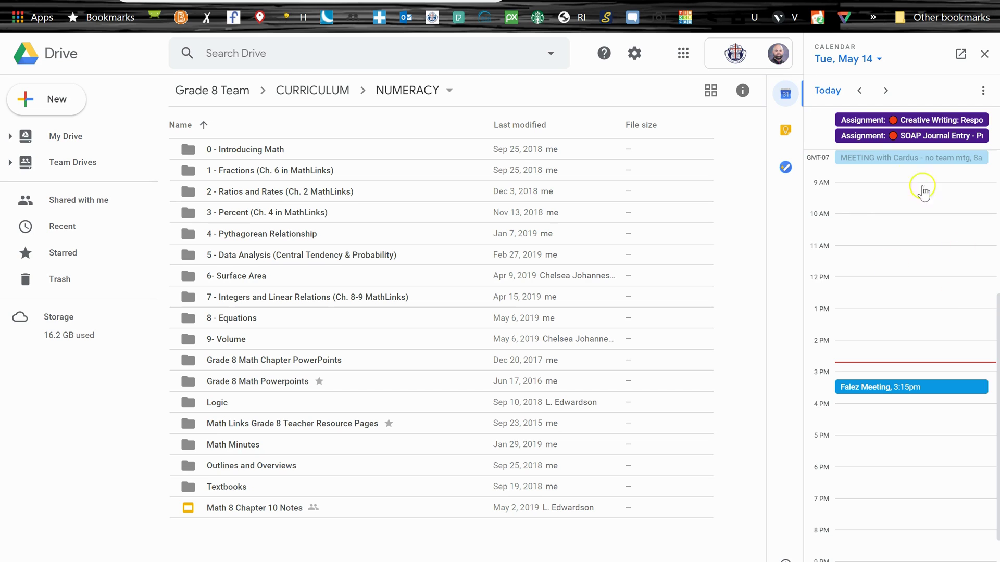
pyautogui.scroll(-2, 906, 398)
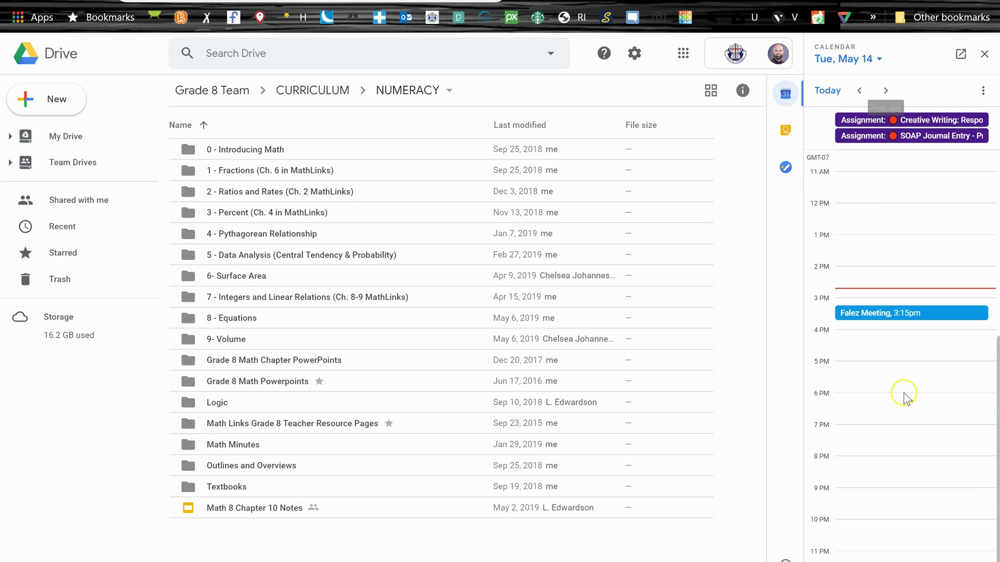
pyautogui.scroll(6, 878, 279)
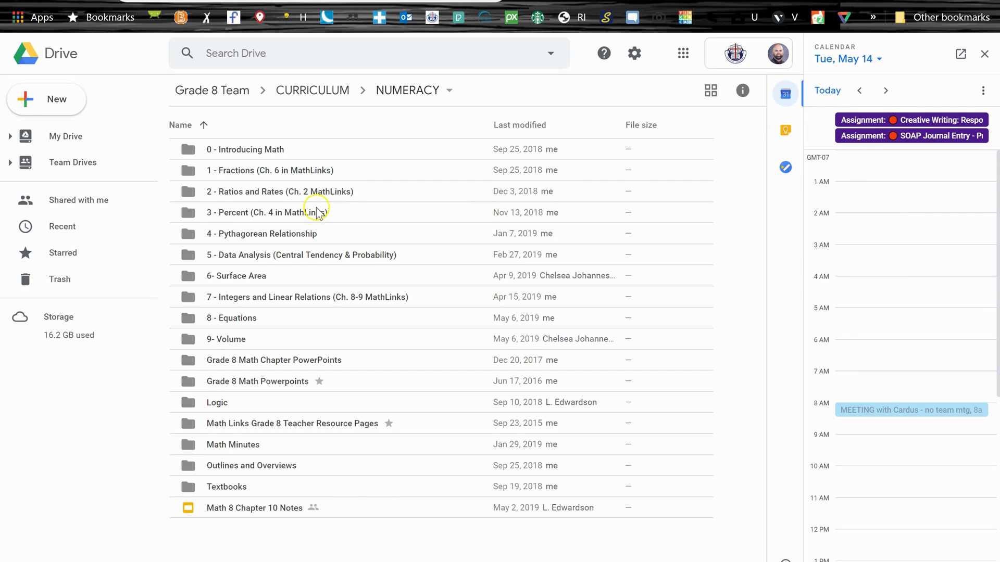
# - Show the My Tasks list beside the files and look over its tasks
pyautogui.click(786, 175)
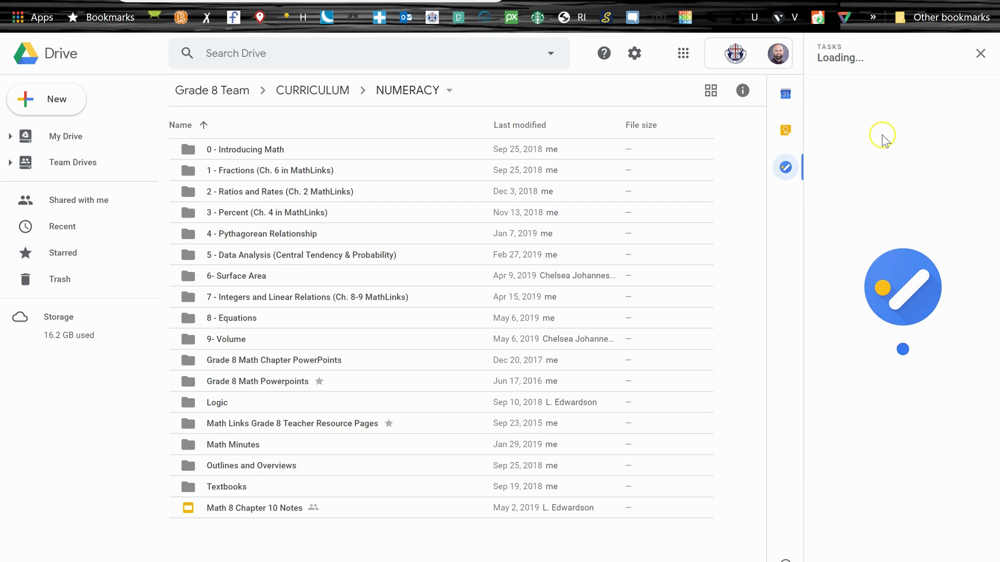
pyautogui.moveTo(882, 128)
pyautogui.mouseDown()
pyautogui.moveTo(879, 209)
pyautogui.moveTo(880, 114)
pyautogui.mouseUp()
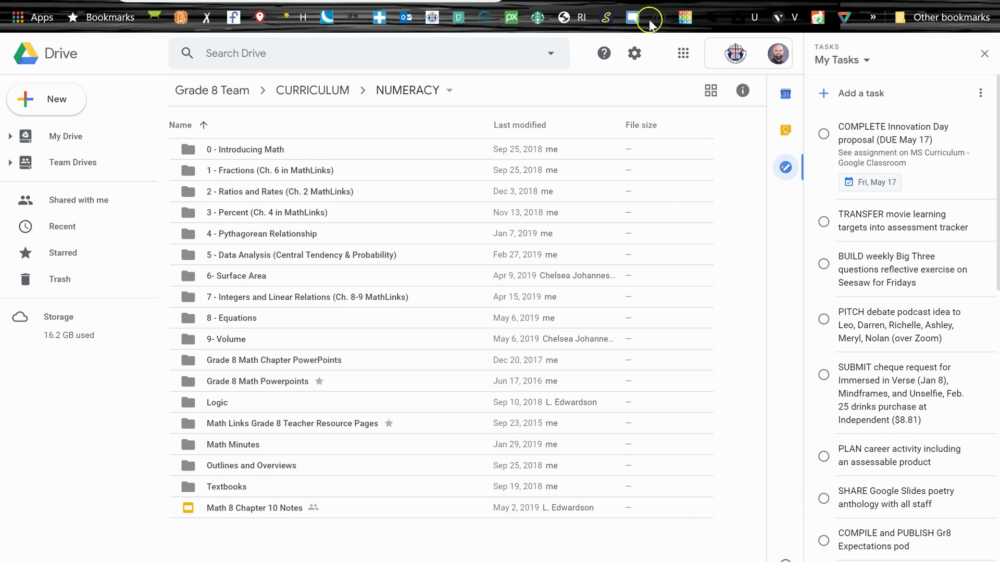
pyautogui.moveTo(924, 138); pyautogui.dragTo(908, 121)
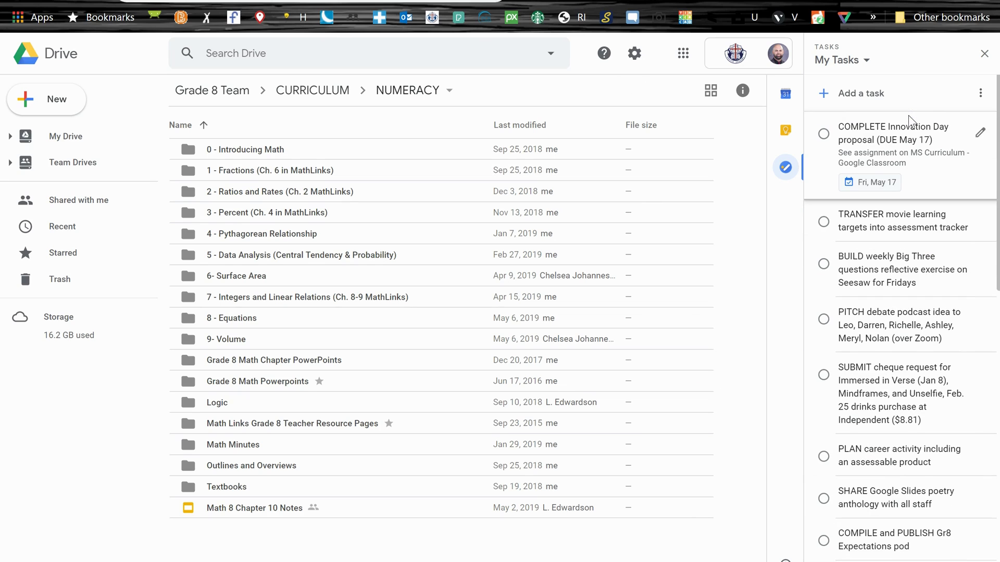
# - Show the Keep notes beside the files and return to the list of Team Drives
pyautogui.click(786, 131)
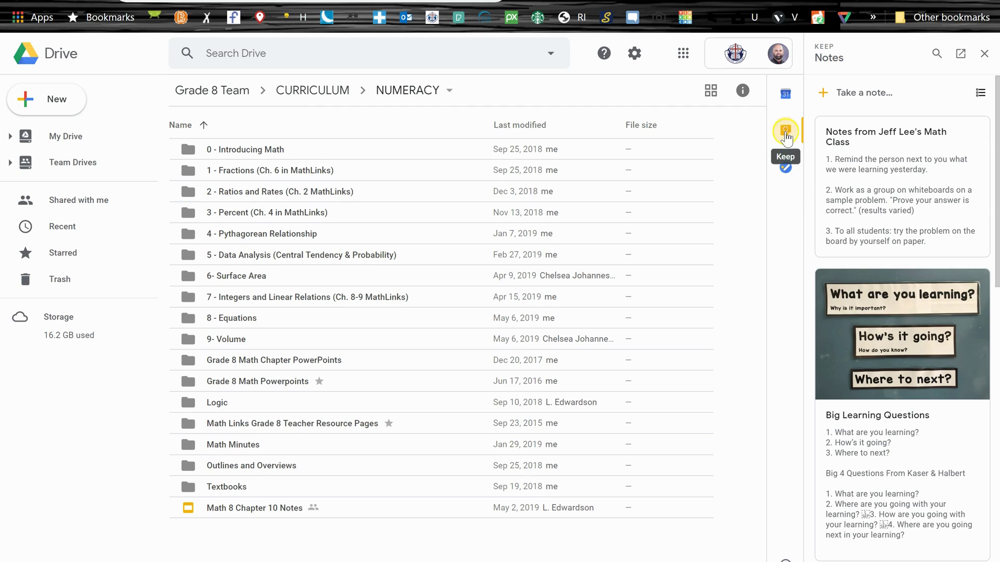
pyautogui.click(71, 171)
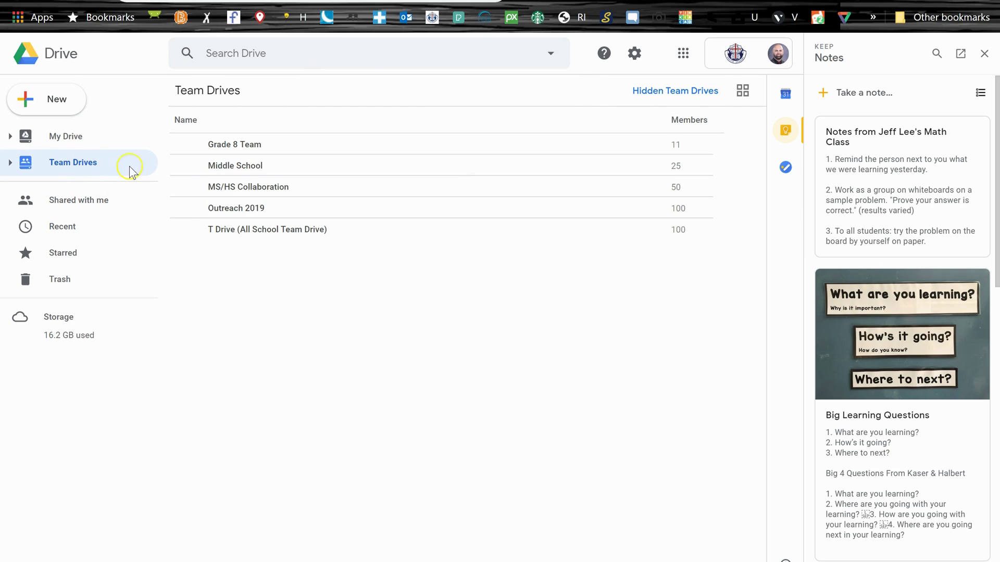